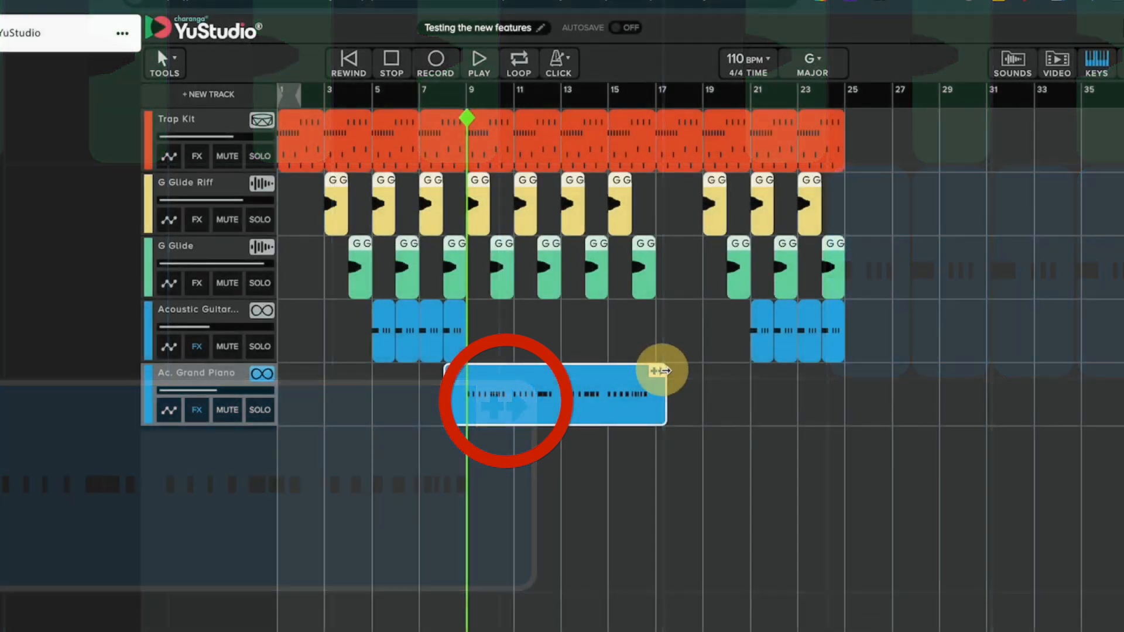
Step: Extend the Ac. Grand Piano clip by repeating it along its track to about bar 35
{"action": "left_click_drag", "start_coordinate": [659, 370], "coordinate": [1084, 394]}
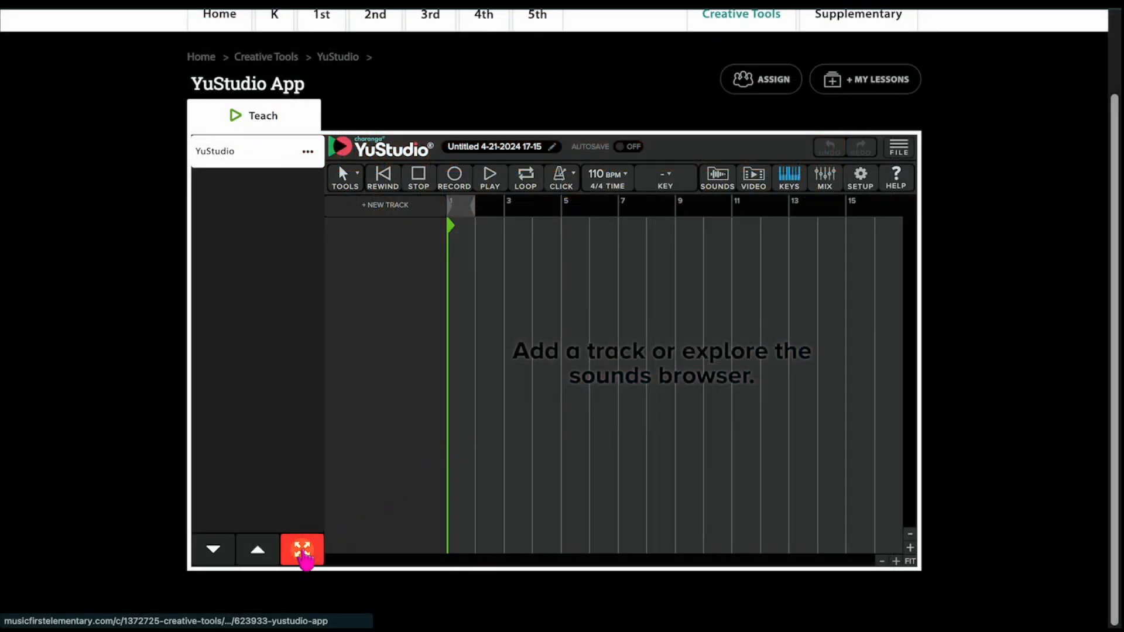
Step: Expand the studio to full screen and hide the lesson sidebar
{"action": "left_click", "coordinate": [303, 552]}
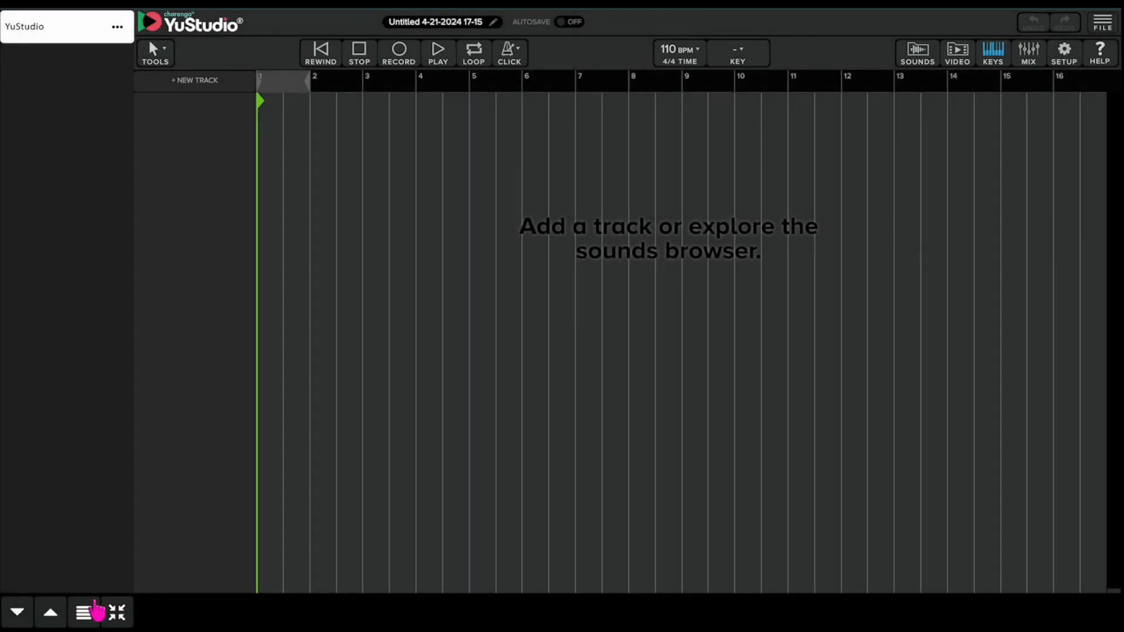
{"action": "left_click", "coordinate": [85, 613]}
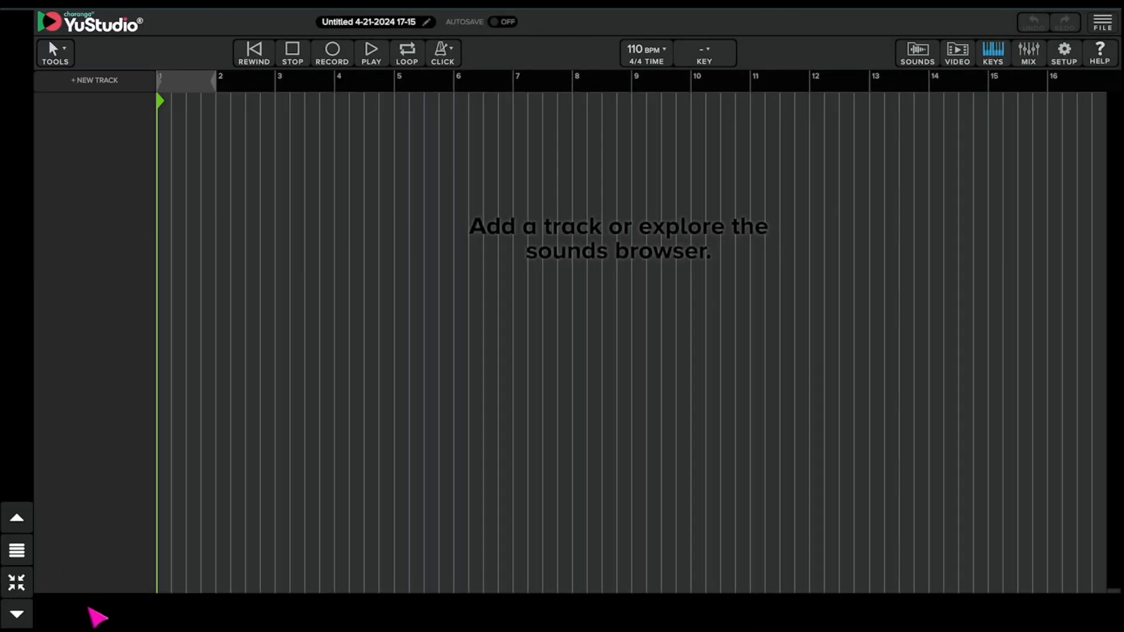
Step: Add a Drum track and create a two-bar clip on it starting at bar 1
{"action": "left_click", "coordinate": [94, 65]}
{"action": "left_click", "coordinate": [199, 64]}
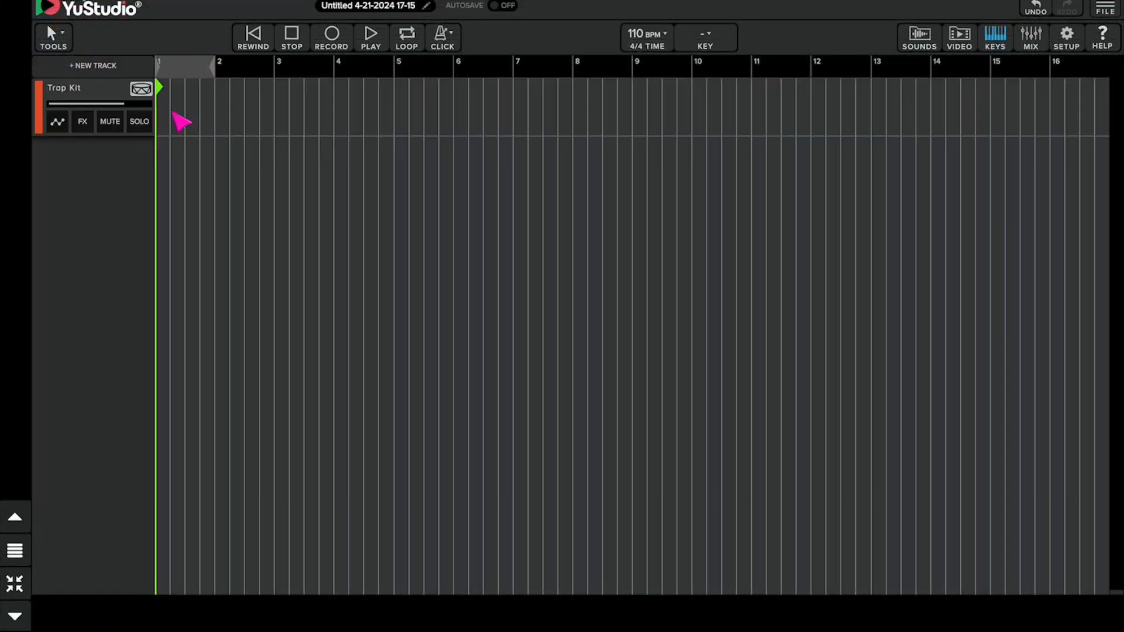
{"action": "left_click", "coordinate": [159, 117]}
{"action": "left_click_drag", "start_coordinate": [214, 117], "coordinate": [274, 117]}
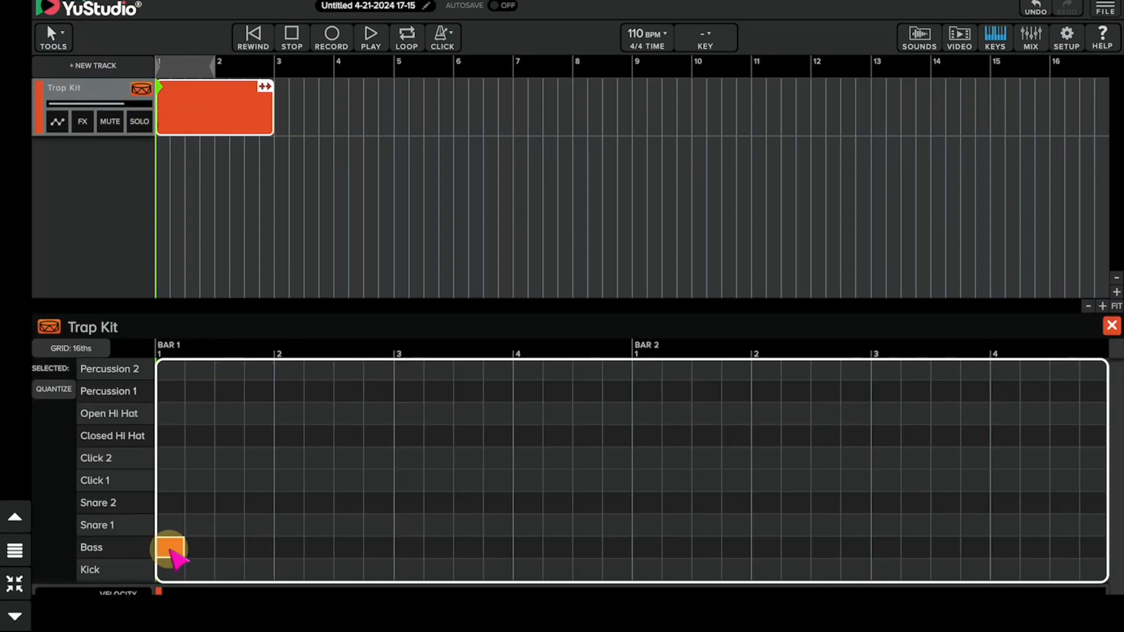
Step: In bar 1 of the Trap Kit pattern, place Bass hits on beats 1 and 3 and Snare 1 on beats 2 and 4
{"action": "left_click", "coordinate": [412, 548]}
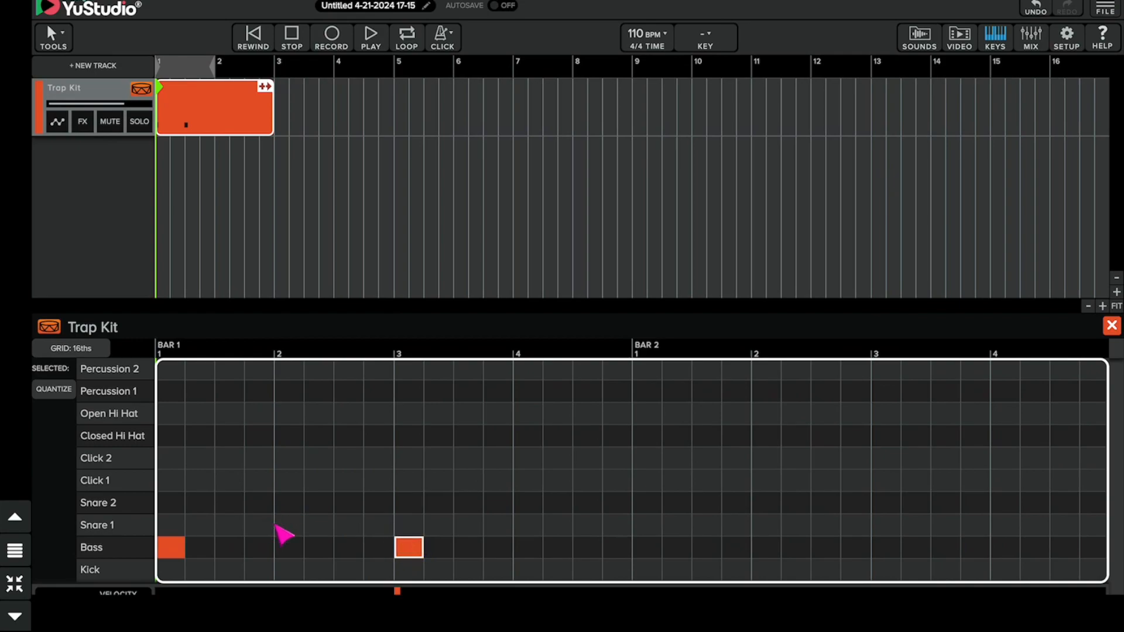
{"action": "left_click", "coordinate": [291, 527]}
{"action": "left_click", "coordinate": [528, 525]}
Step: Fill bar 1 with Closed Hi Hat hits on every eighth note and play the pattern
{"action": "left_click", "coordinate": [171, 436]}
{"action": "left_click", "coordinate": [230, 435]}
{"action": "left_click", "coordinate": [289, 435]}
{"action": "left_click", "coordinate": [348, 435]}
{"action": "left_click", "coordinate": [409, 435]}
{"action": "left_click", "coordinate": [469, 436]}
{"action": "left_click", "coordinate": [528, 435]}
{"action": "left_click", "coordinate": [588, 436]}
{"action": "left_click", "coordinate": [371, 39]}
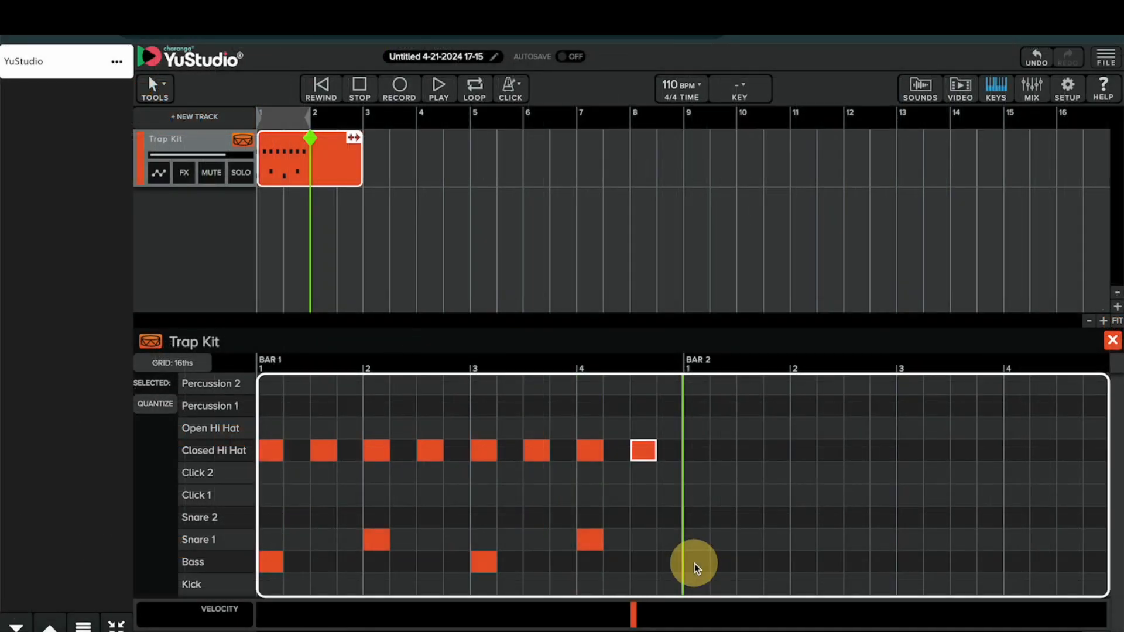
Step: In bar 2, place Bass hits on beats 1 and 3 and reduced-velocity Snare 2 hits on beats 2 and 4
{"action": "left_click", "coordinate": [696, 562]}
{"action": "left_click", "coordinate": [911, 563]}
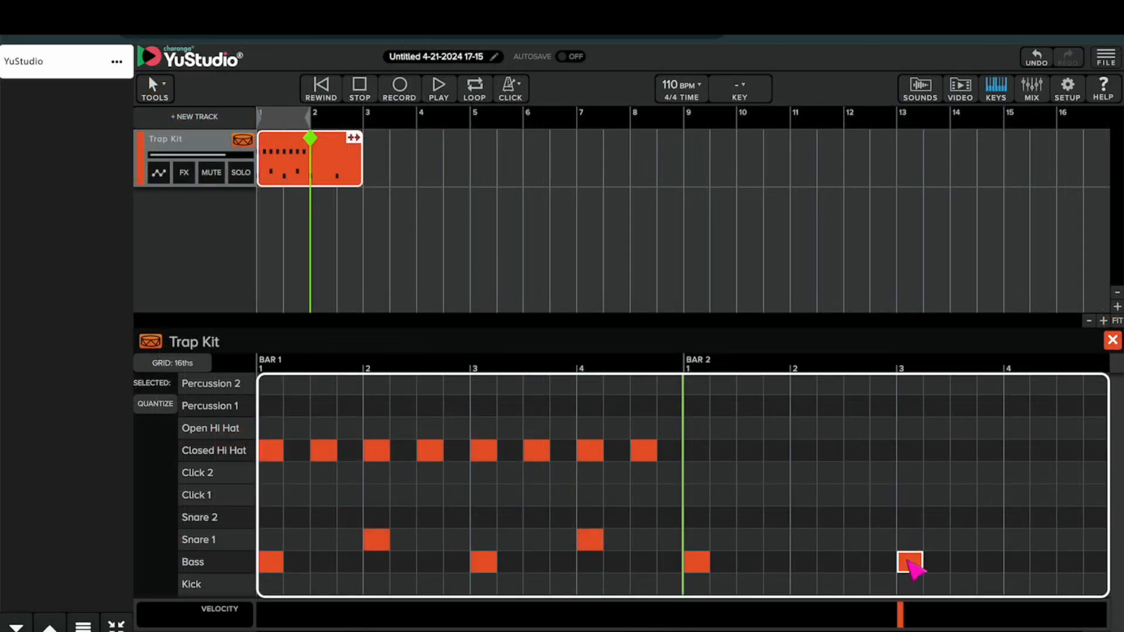
{"action": "left_click", "coordinate": [803, 517]}
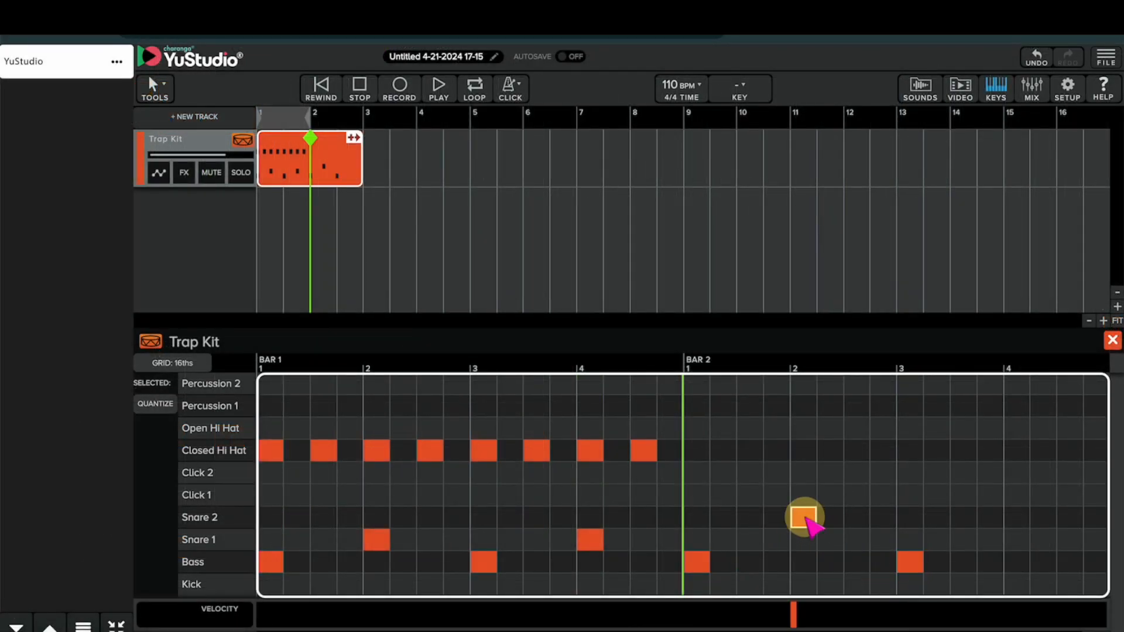
{"action": "left_click", "coordinate": [1017, 517]}
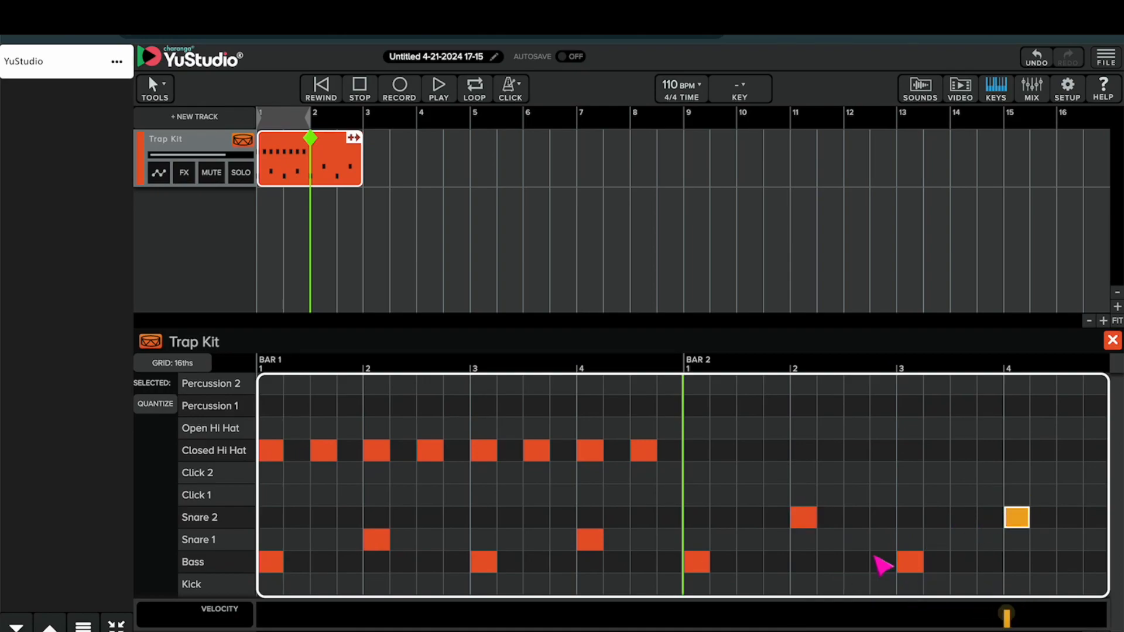
{"action": "left_click", "coordinate": [809, 519]}
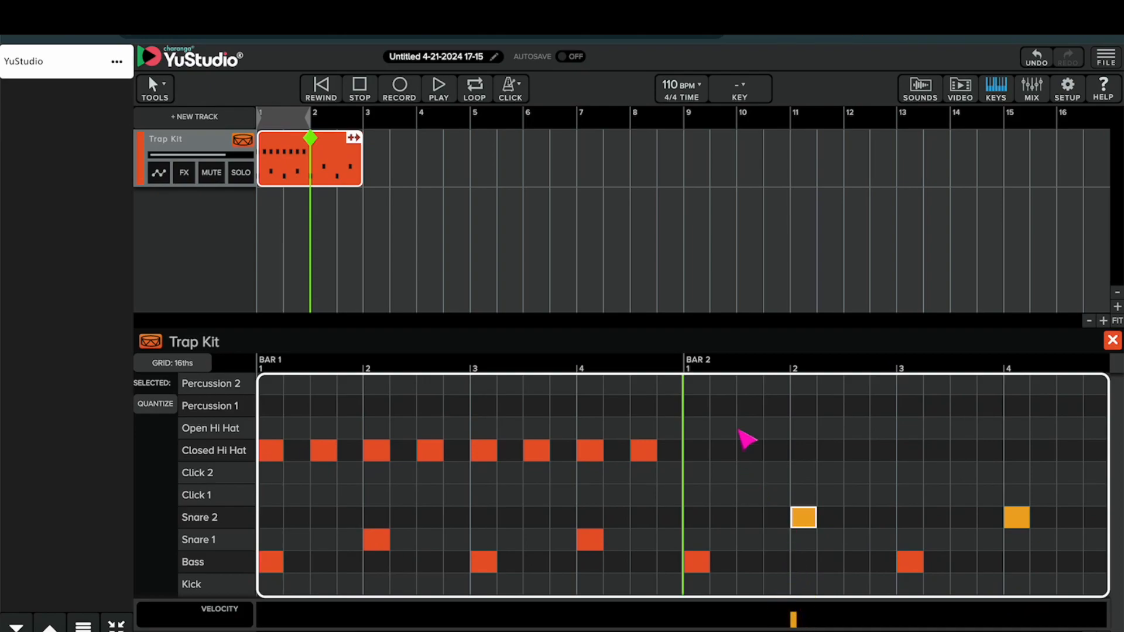
Step: Add Percussion 1 hits on every eighth note of bar 2
{"action": "left_click", "coordinate": [697, 406]}
{"action": "left_click", "coordinate": [750, 407]}
{"action": "left_click", "coordinate": [803, 407]}
{"action": "left_click", "coordinate": [856, 406]}
{"action": "left_click", "coordinate": [914, 409]}
Step: Lower the velocity of all the Percussion 1 hits in bar 2 and play the pattern
{"action": "left_click", "coordinate": [741, 615]}
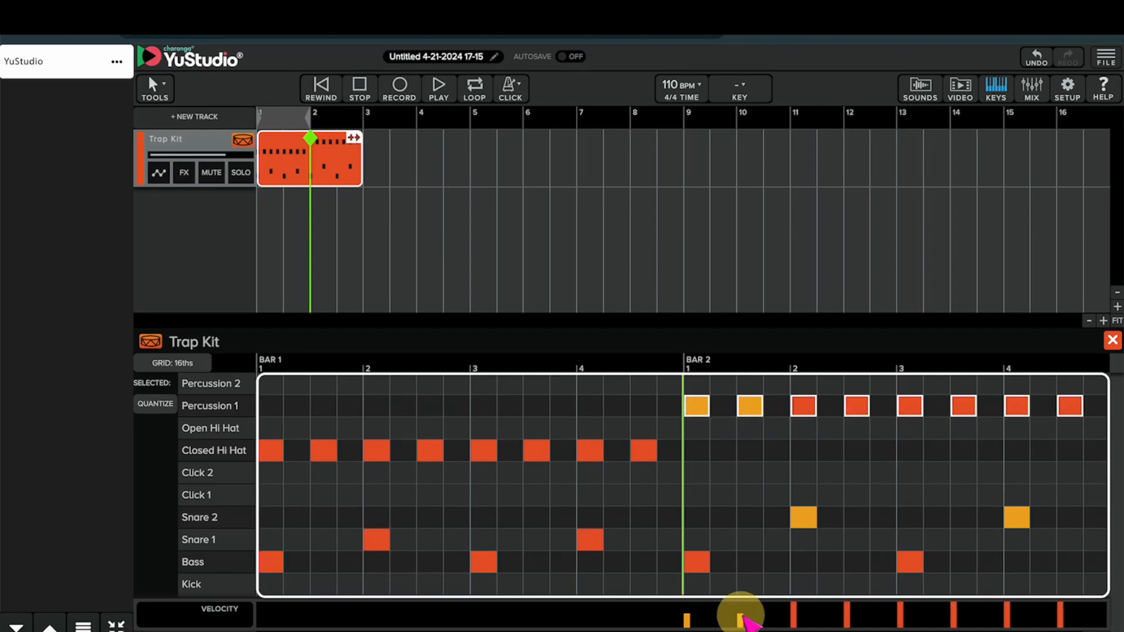
{"action": "left_click_drag", "start_coordinate": [741, 620], "coordinate": [1060, 614]}
{"action": "left_click", "coordinate": [439, 87]}
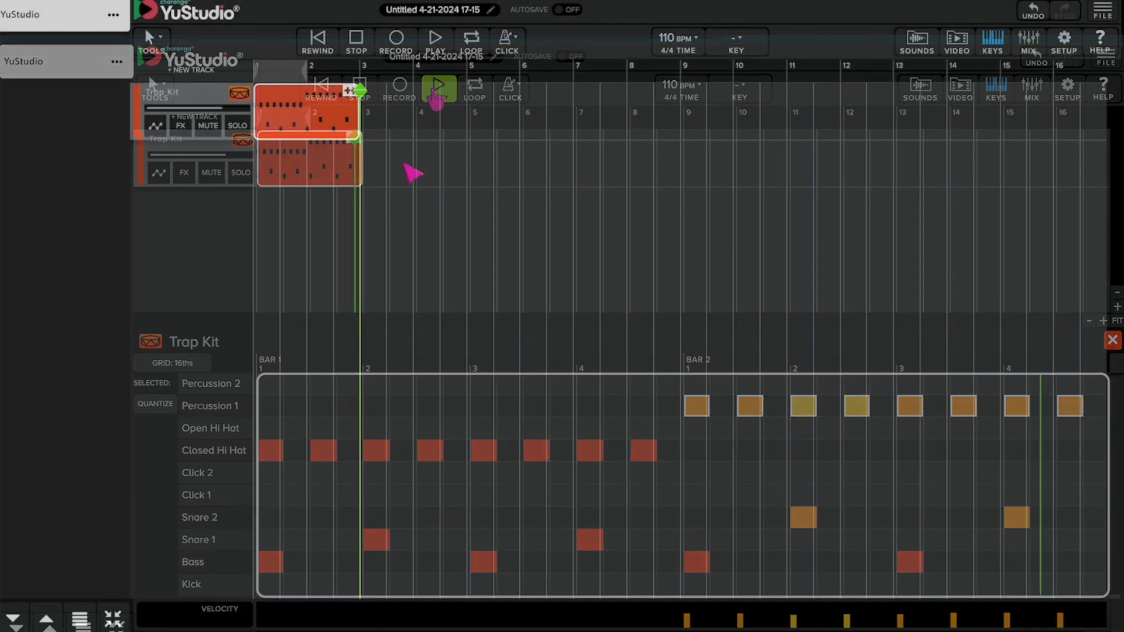
Step: Extend the loop region over bars 1 and 2, toggling looping on and off, and move the playhead to bar 2
{"action": "left_click_drag", "start_coordinate": [307, 72], "coordinate": [356, 72]}
{"action": "left_click", "coordinate": [466, 43]}
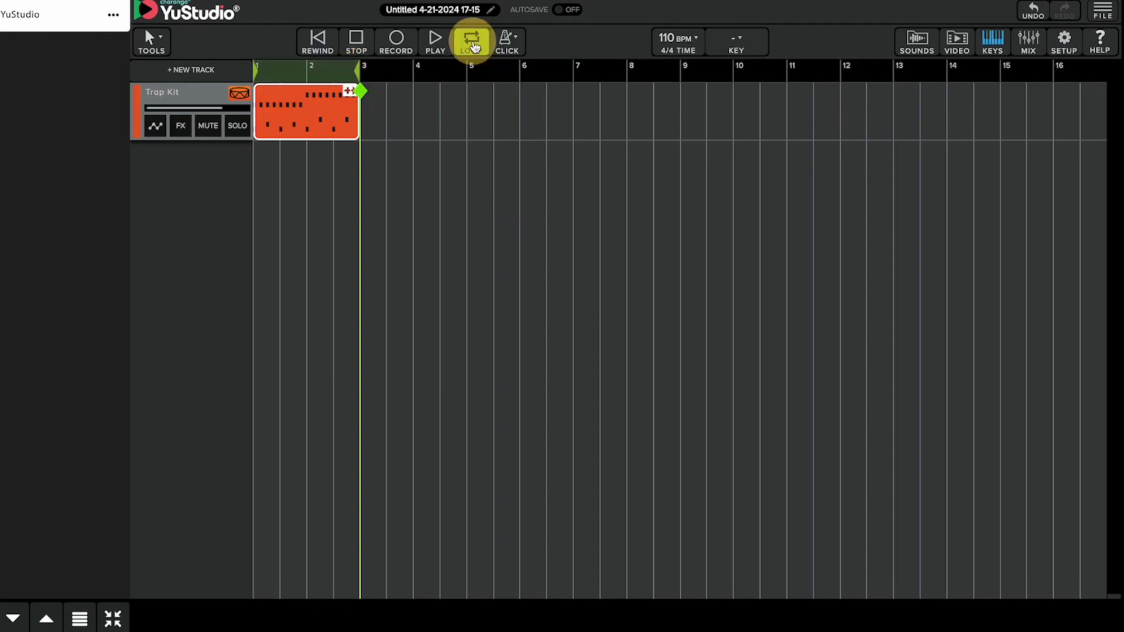
{"action": "left_click", "coordinate": [470, 43]}
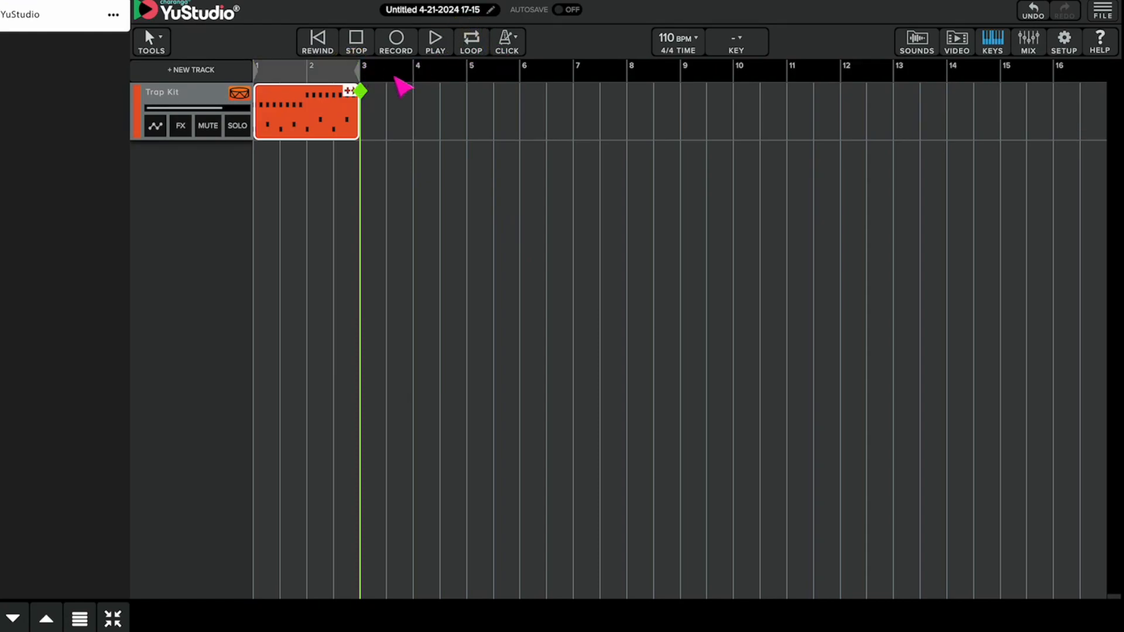
{"action": "left_click_drag", "start_coordinate": [361, 92], "coordinate": [308, 94]}
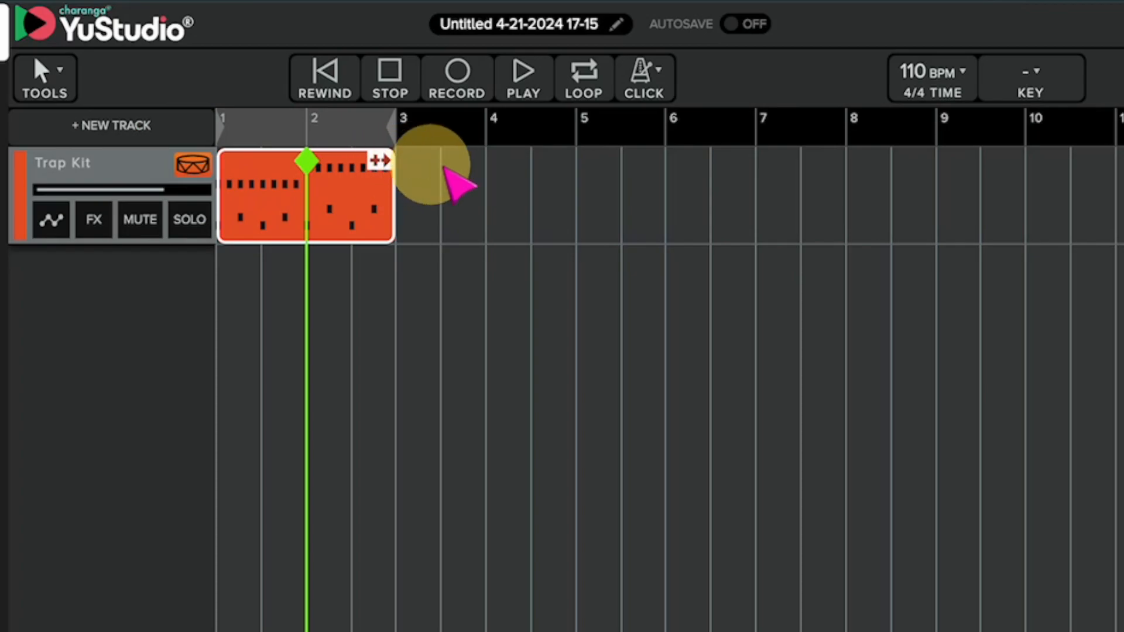
Step: Repeat the two-bar Trap Kit clip through bar 8 and set the project key to G major
{"action": "left_click_drag", "start_coordinate": [444, 169], "coordinate": [866, 212]}
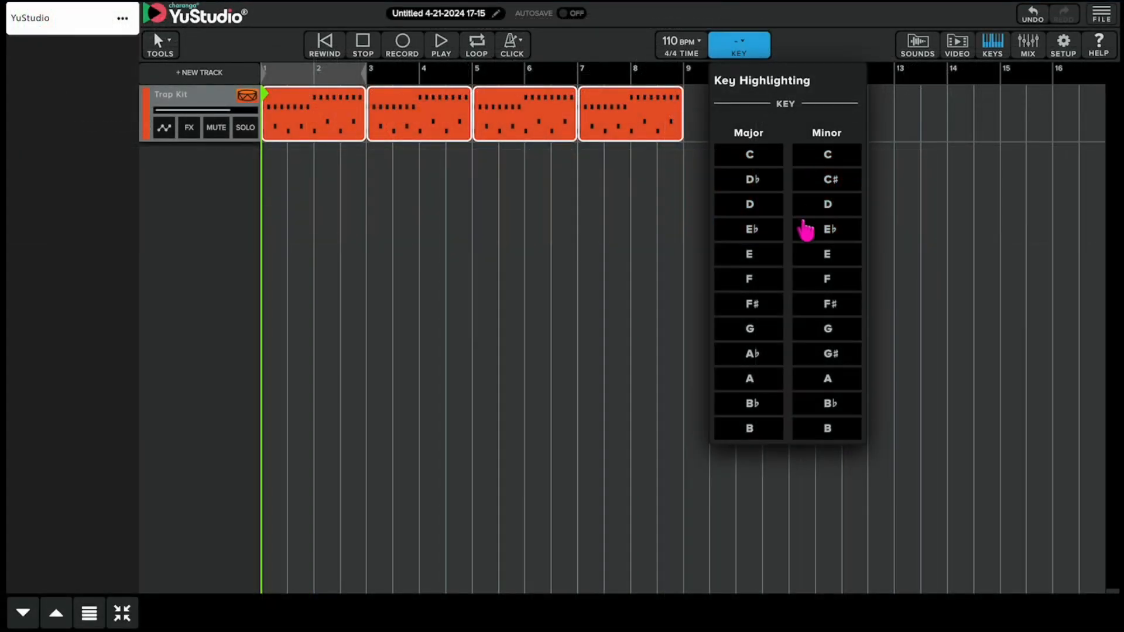
{"action": "left_click", "coordinate": [756, 330]}
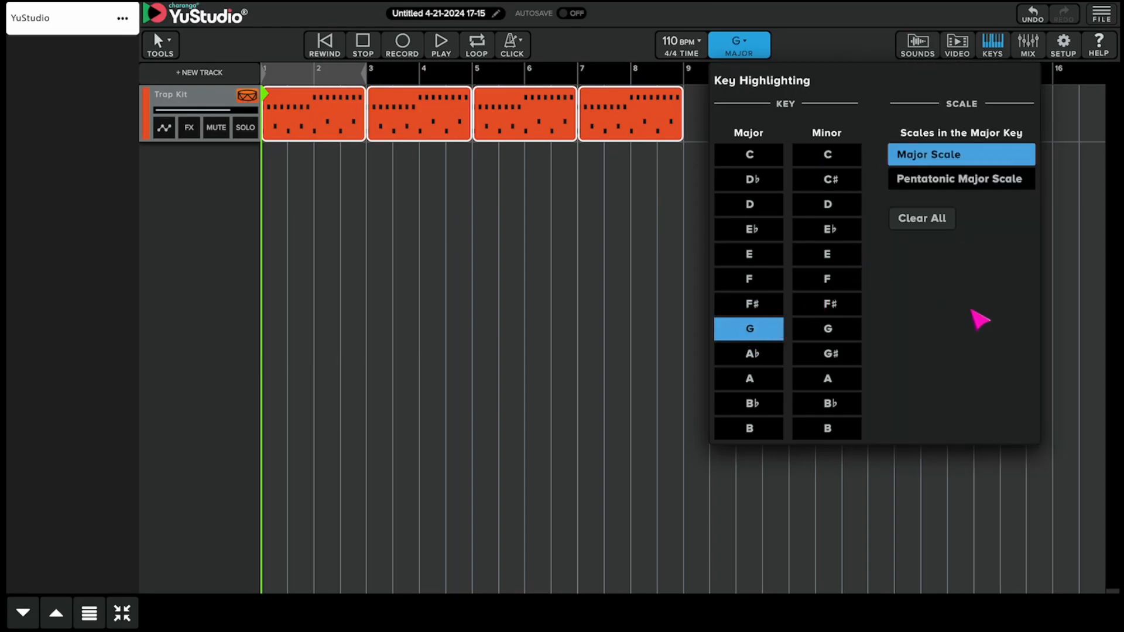
{"action": "left_click", "coordinate": [1089, 322]}
Step: Add the G Glide Riff sample from the audio library's 808 bass sounds as a new track
{"action": "left_click", "coordinate": [925, 56]}
{"action": "left_click", "coordinate": [757, 82]}
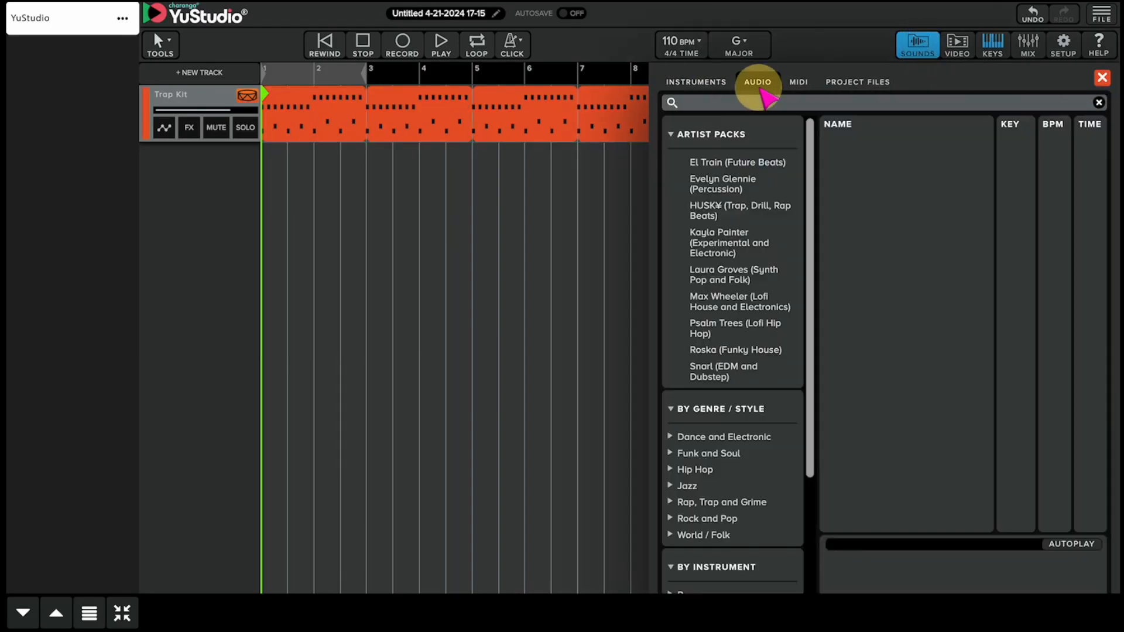
{"action": "left_click", "coordinate": [673, 134]}
{"action": "left_click", "coordinate": [679, 176]}
{"action": "left_click", "coordinate": [689, 244]}
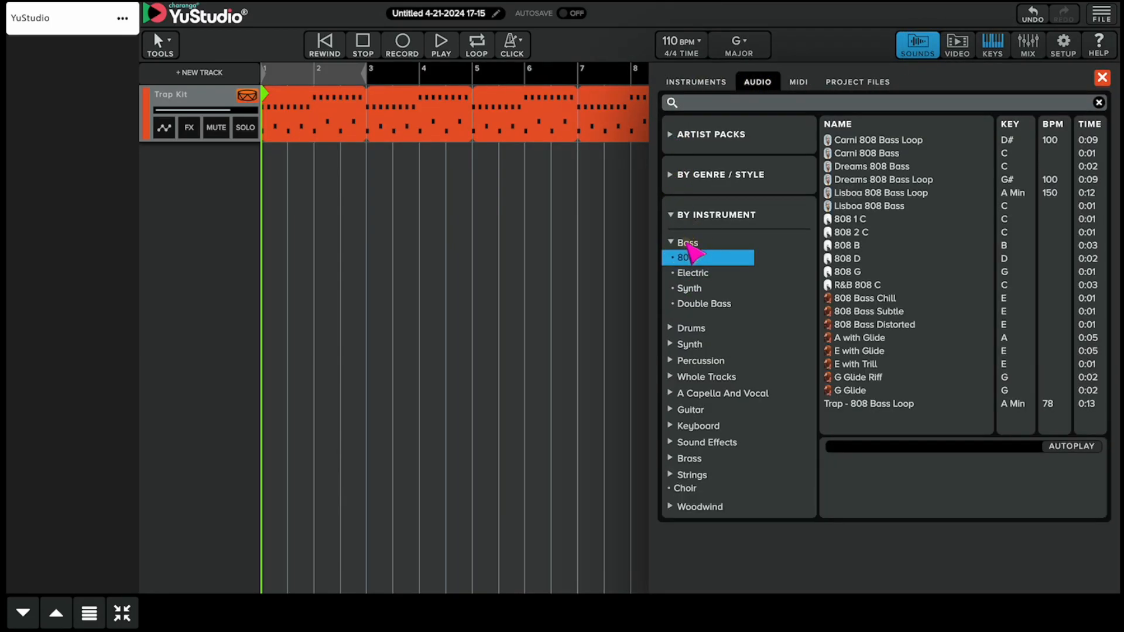
{"action": "double_click", "coordinate": [872, 378]}
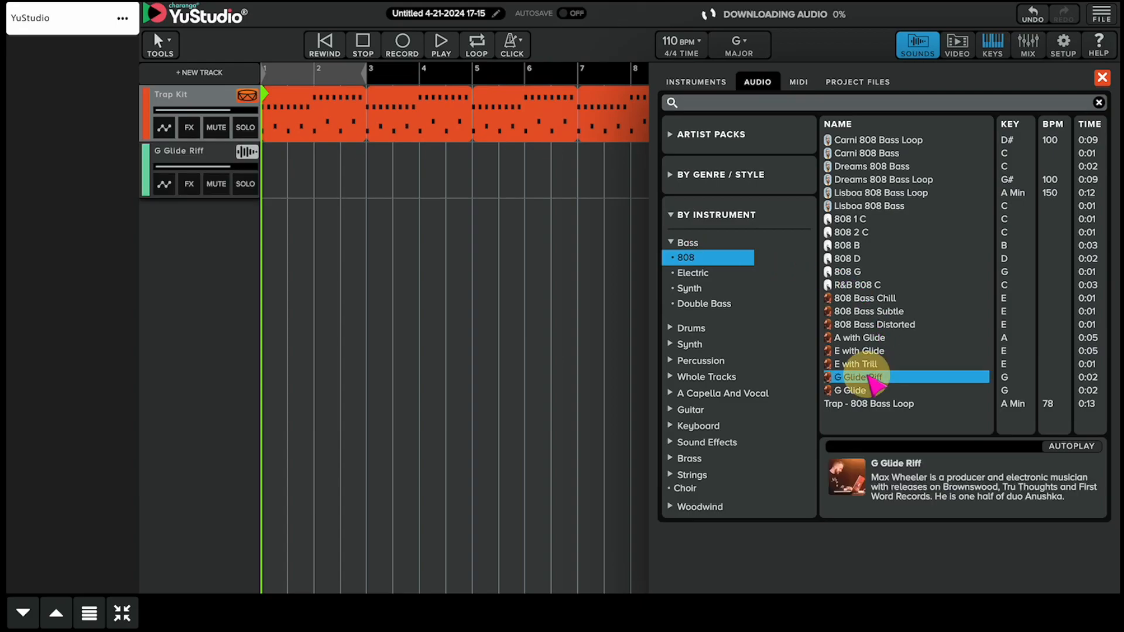
Step: Place the G Glide Riff clip at bar 3 and repeat it through bar 8
{"action": "left_click", "coordinate": [351, 200]}
{"action": "left_click_drag", "start_coordinate": [326, 175], "coordinate": [402, 184]}
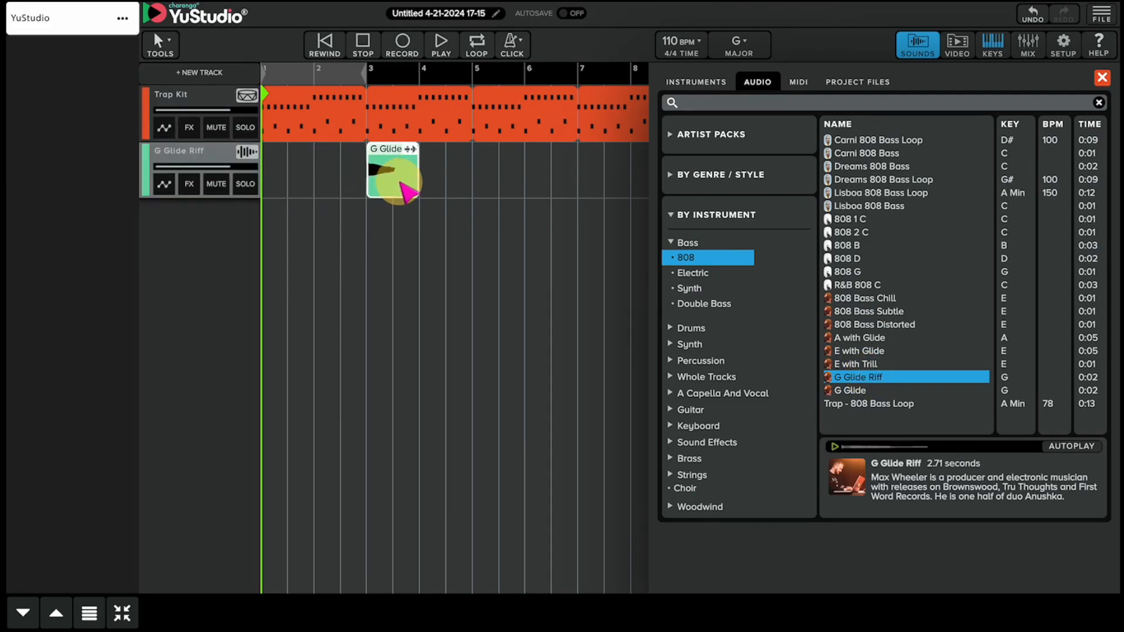
{"action": "left_click", "coordinate": [1102, 78]}
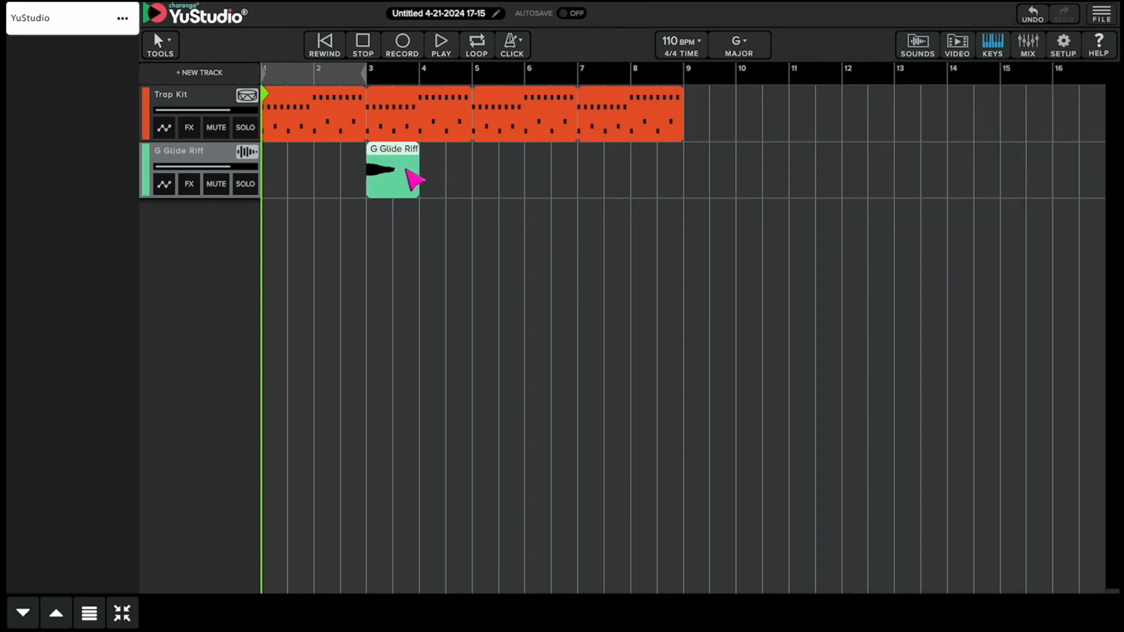
{"action": "left_click_drag", "start_coordinate": [410, 150], "coordinate": [678, 177]}
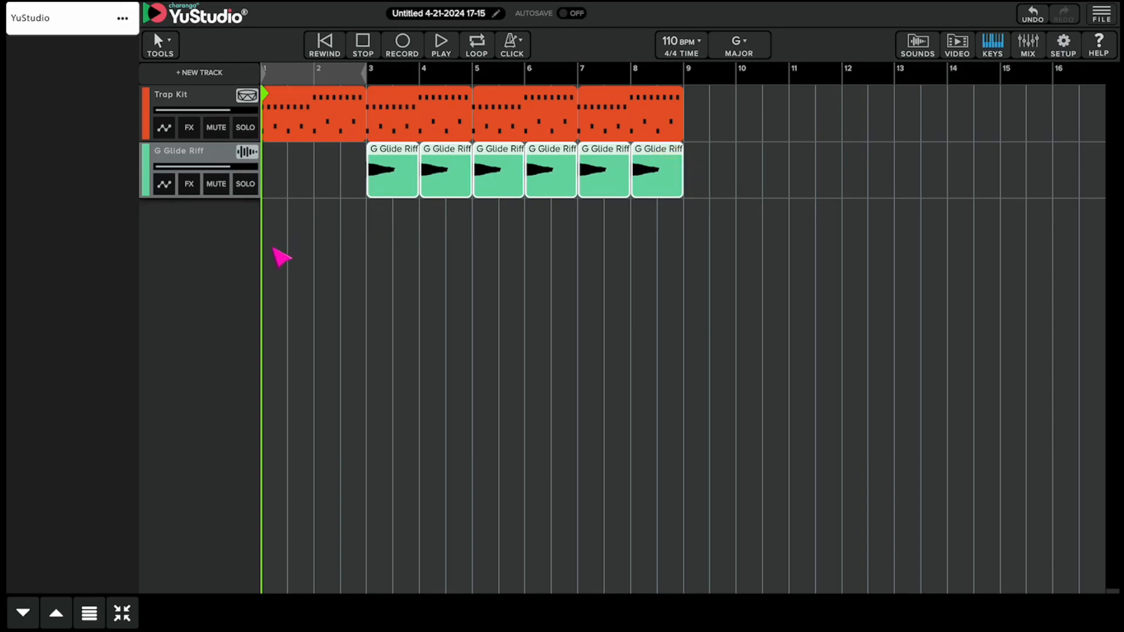
Step: Add the G Glide sample from the 808 bass audio sounds as another track
{"action": "left_click", "coordinate": [919, 53]}
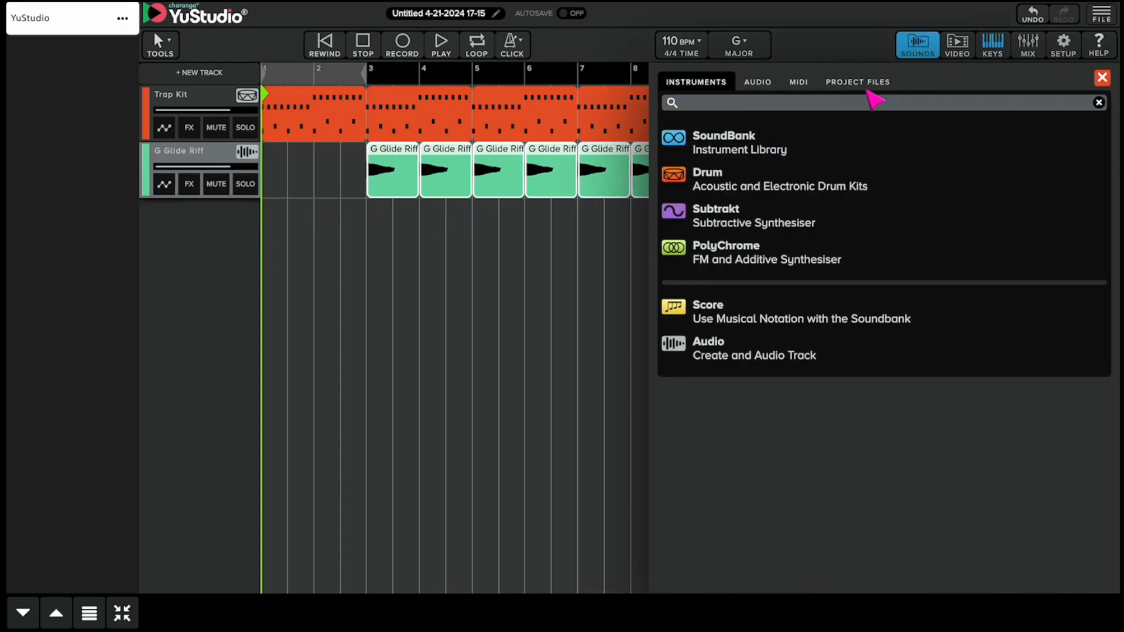
{"action": "left_click", "coordinate": [757, 82]}
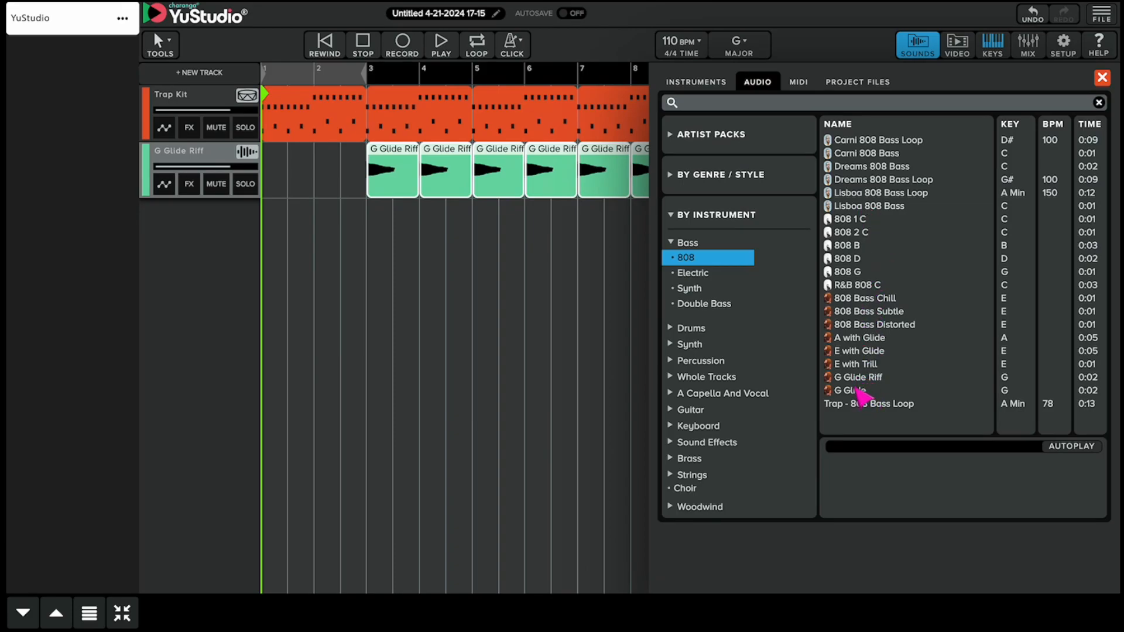
{"action": "double_click", "coordinate": [854, 390]}
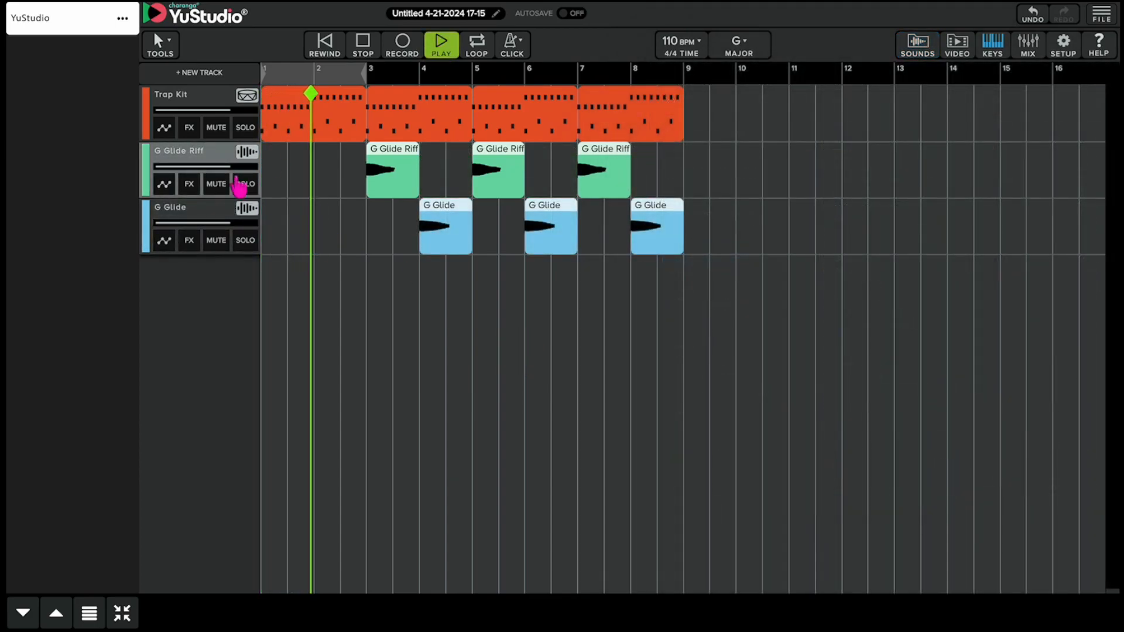
Step: Raise the volume of the G Glide Riff and G Glide tracks during playback
{"action": "left_click_drag", "start_coordinate": [231, 175], "coordinate": [242, 175]}
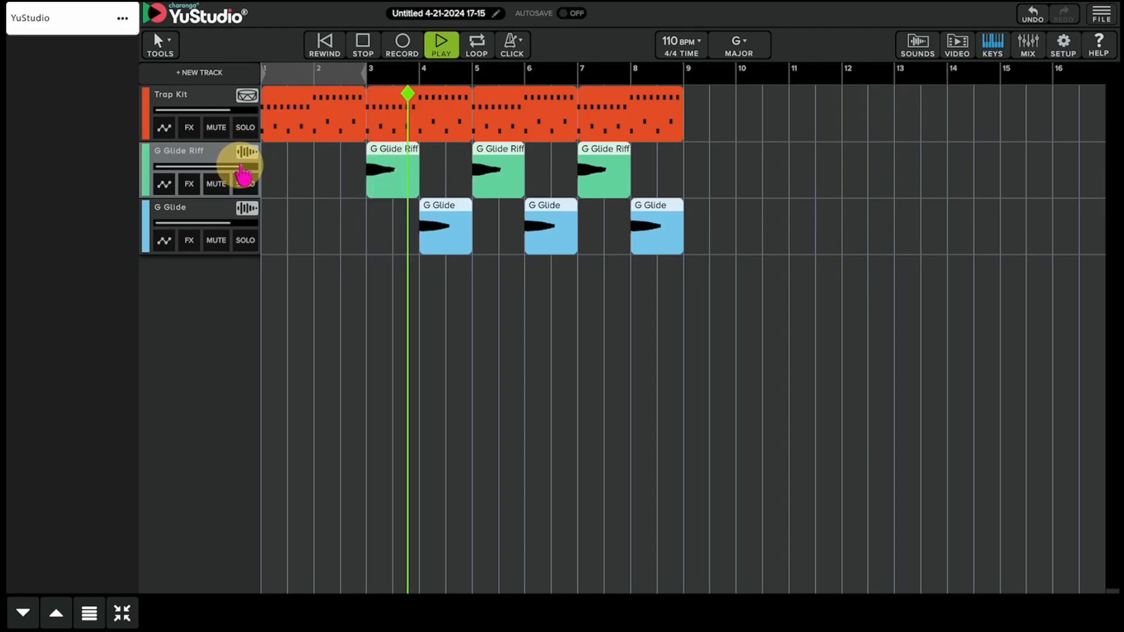
{"action": "left_click_drag", "start_coordinate": [235, 234], "coordinate": [248, 234]}
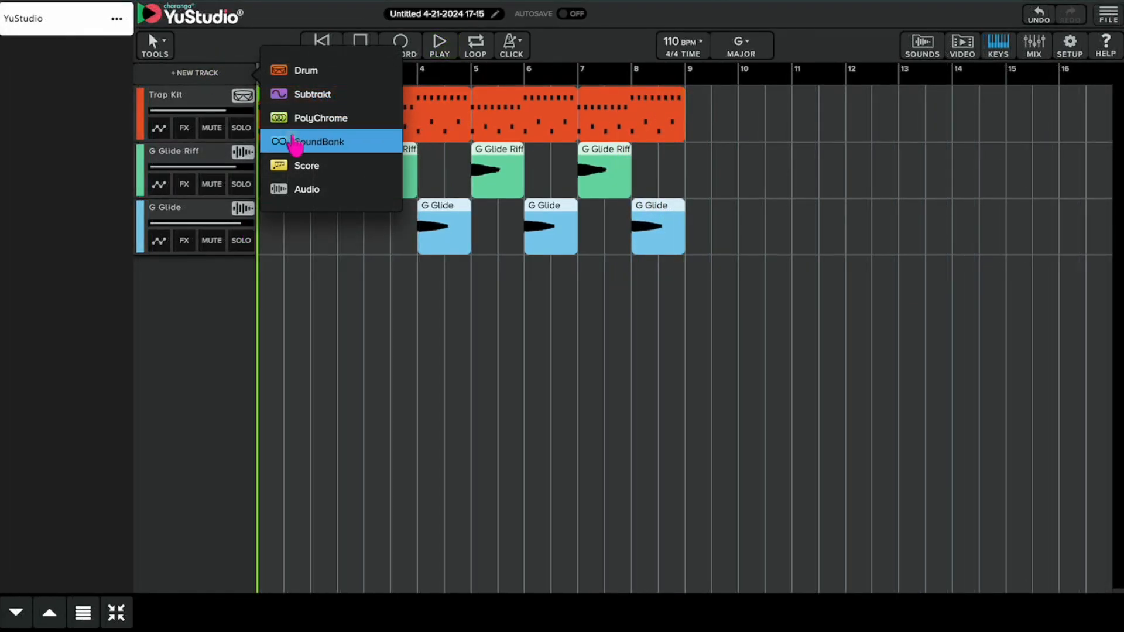
Step: Add a SoundBank track and set its instrument to Acoustic Guitar (nylon)
{"action": "left_click", "coordinate": [296, 145]}
{"action": "left_click", "coordinate": [245, 267]}
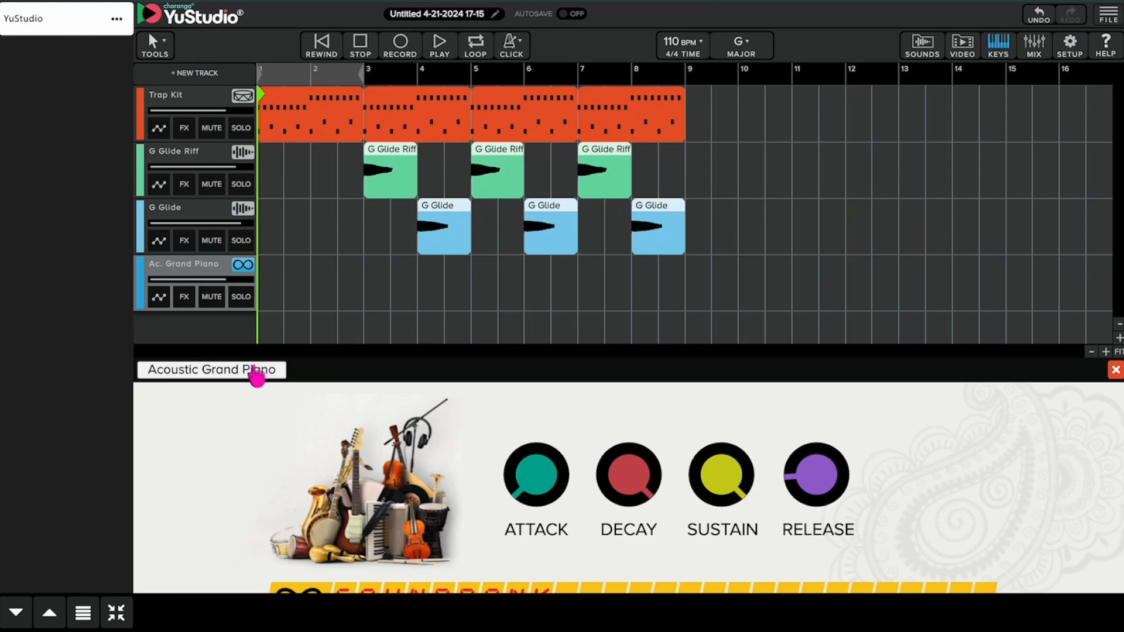
{"action": "left_click", "coordinate": [256, 375]}
{"action": "mouse_move", "coordinate": [339, 384]}
{"action": "left_click", "coordinate": [461, 336]}
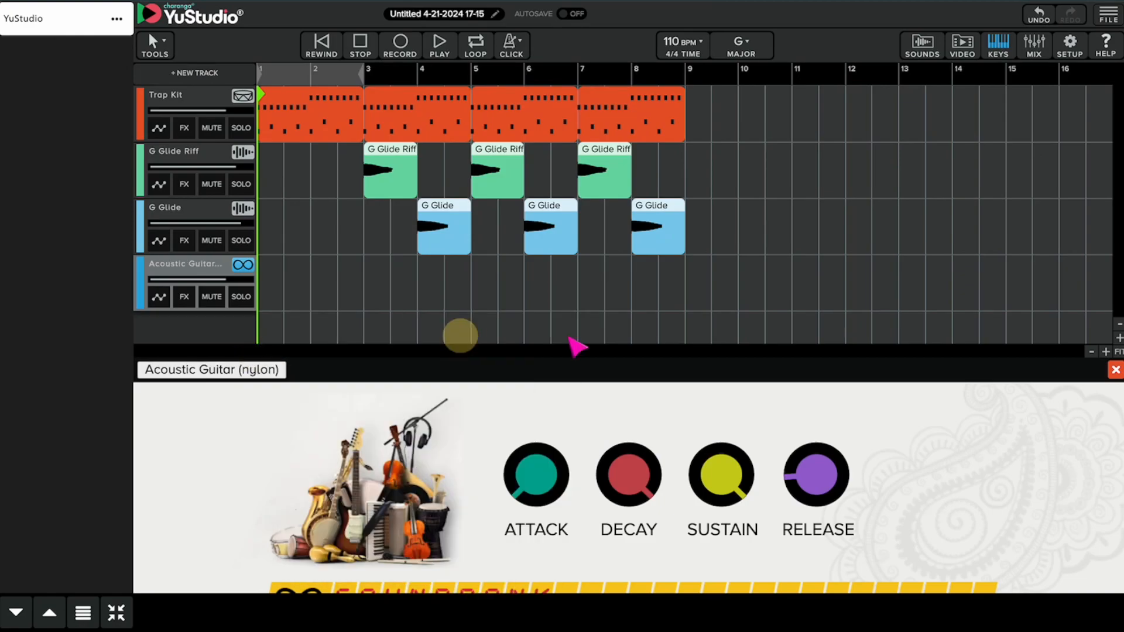
{"action": "left_click", "coordinate": [1115, 370]}
Step: Create a two-bar Acoustic Guitar clip at bar 5 and enter G3, C3, E3 and A3 on its first four beats
{"action": "left_click_drag", "start_coordinate": [504, 286], "coordinate": [572, 293]}
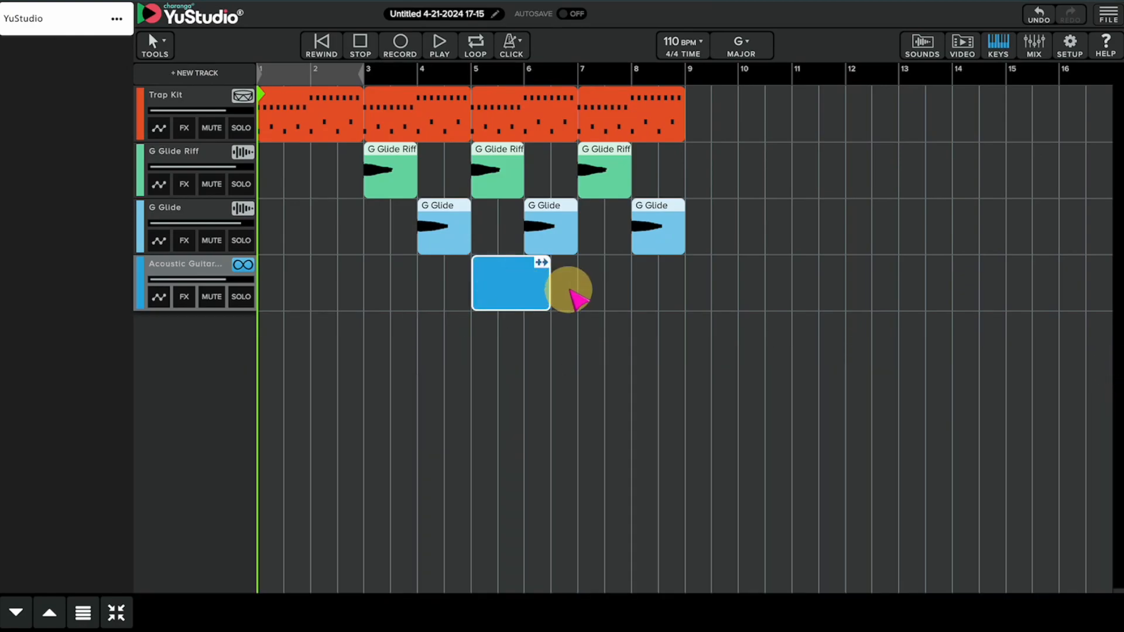
{"action": "double_click", "coordinate": [492, 291]}
{"action": "scroll", "coordinate": [384, 502], "scroll_direction": "down", "scroll_amount": 3}
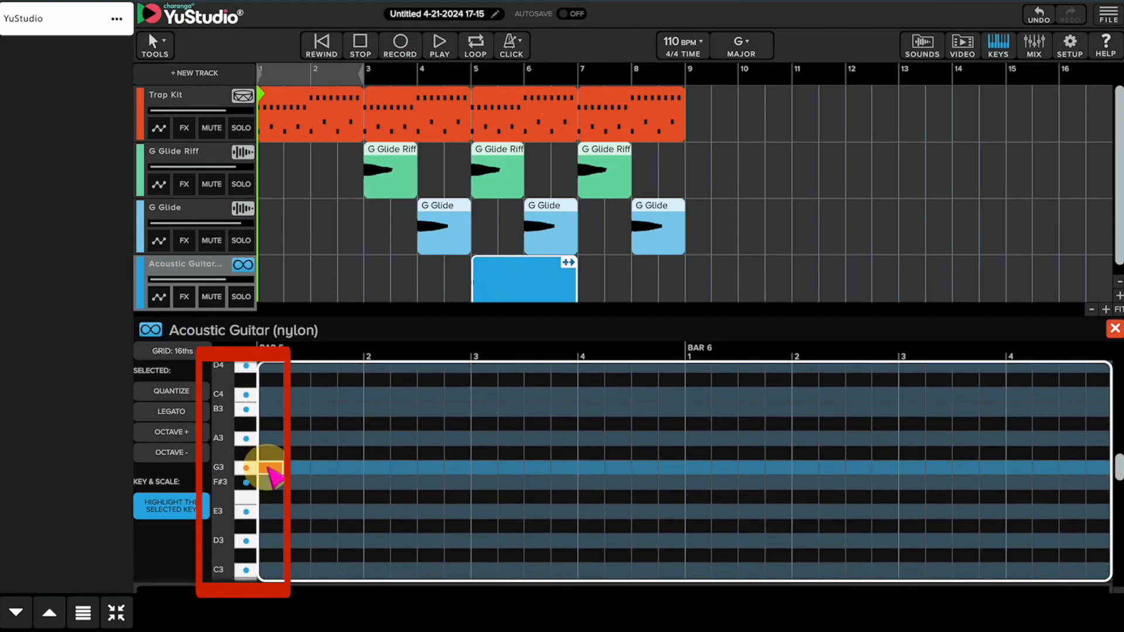
{"action": "scroll", "coordinate": [376, 534], "scroll_direction": "down", "scroll_amount": 1}
{"action": "left_click", "coordinate": [384, 567]}
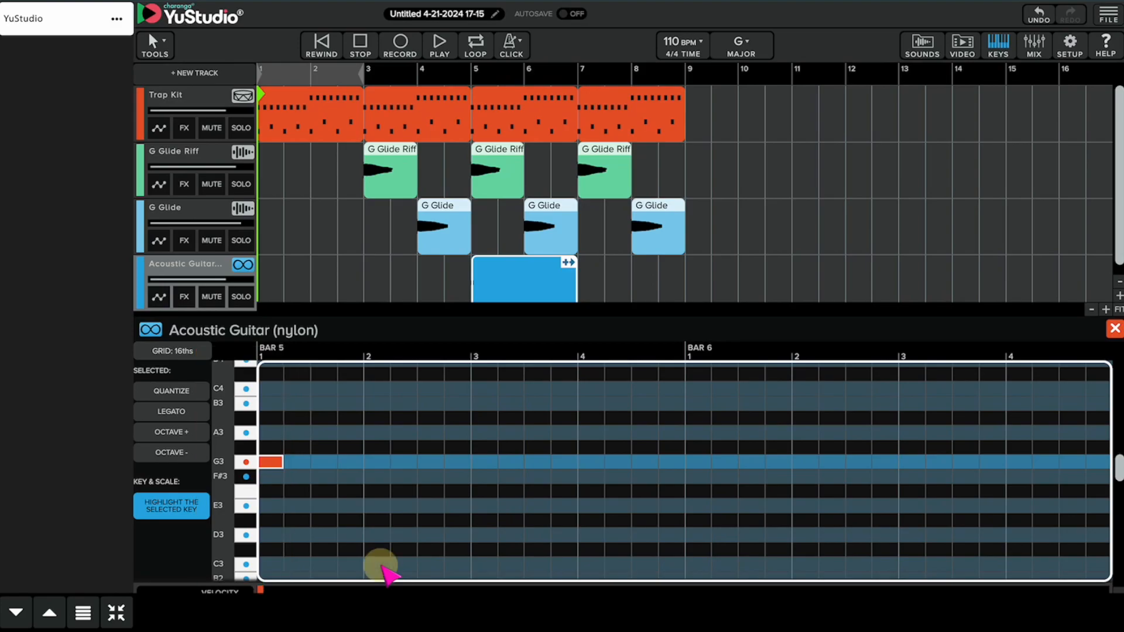
{"action": "left_click", "coordinate": [484, 507]}
{"action": "left_click", "coordinate": [591, 433]}
Step: Enter the eighth notes A3, G3, E3, C3, E3 and C3 from the start of bar 6 in the guitar clip
{"action": "left_click", "coordinate": [698, 432]}
{"action": "left_click", "coordinate": [751, 462]}
{"action": "left_click", "coordinate": [805, 507]}
{"action": "left_click", "coordinate": [858, 565]}
{"action": "left_click", "coordinate": [913, 506]}
{"action": "left_click", "coordinate": [966, 564]}
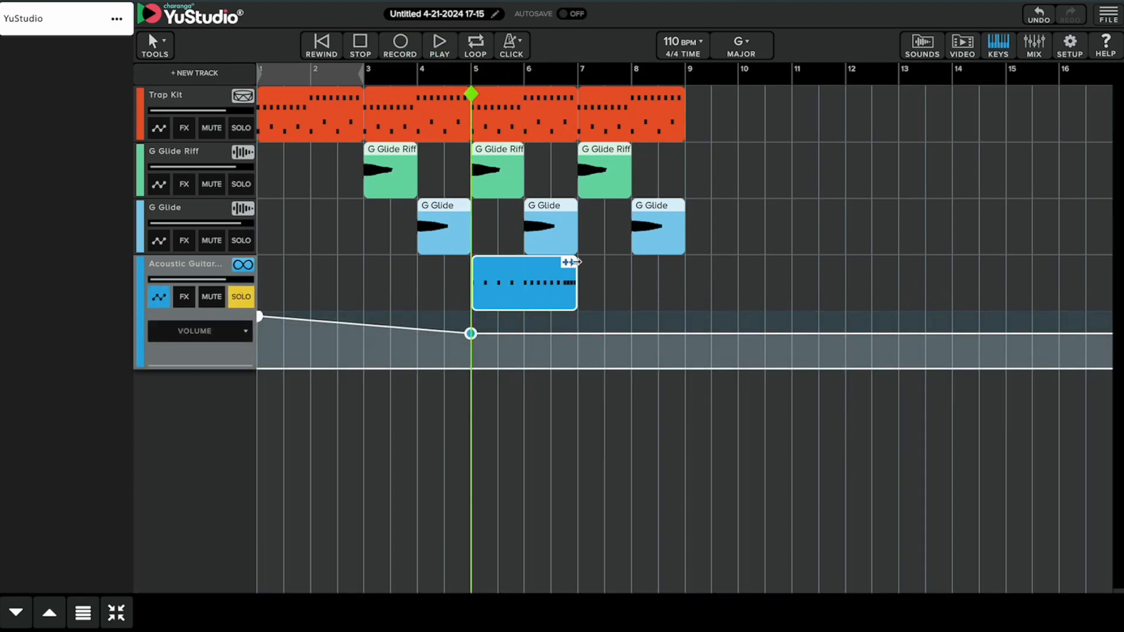
Step: Repeat the two-bar guitar clip once through bar 8, raise its volume automation at the start of bar 9, and play it back
{"action": "left_click_drag", "start_coordinate": [571, 262], "coordinate": [664, 264]}
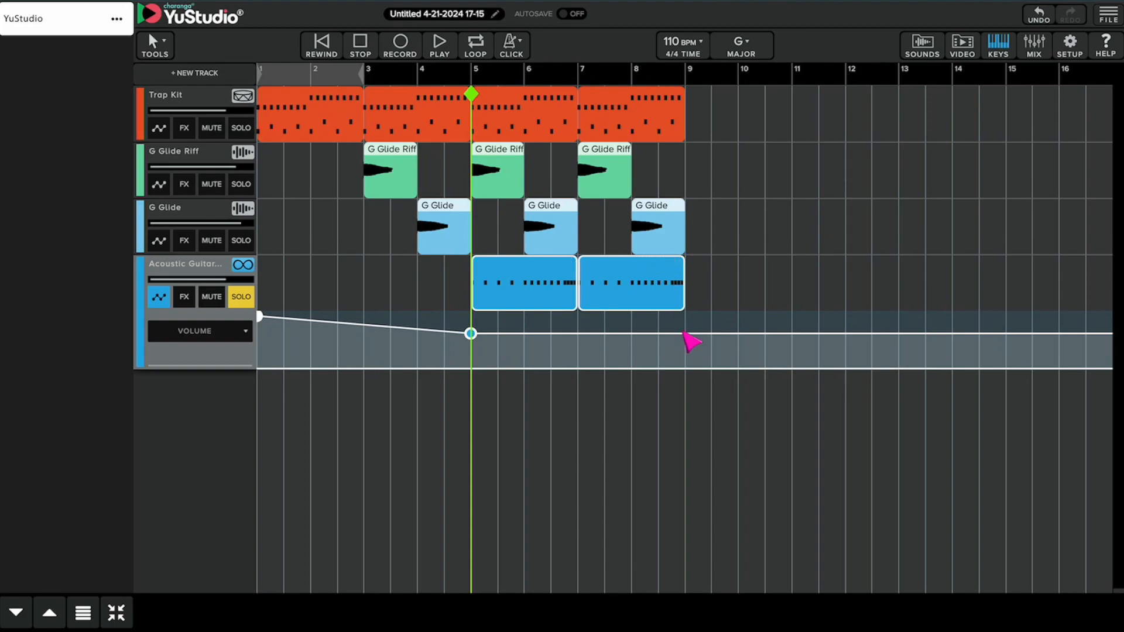
{"action": "left_click_drag", "start_coordinate": [683, 334], "coordinate": [683, 312]}
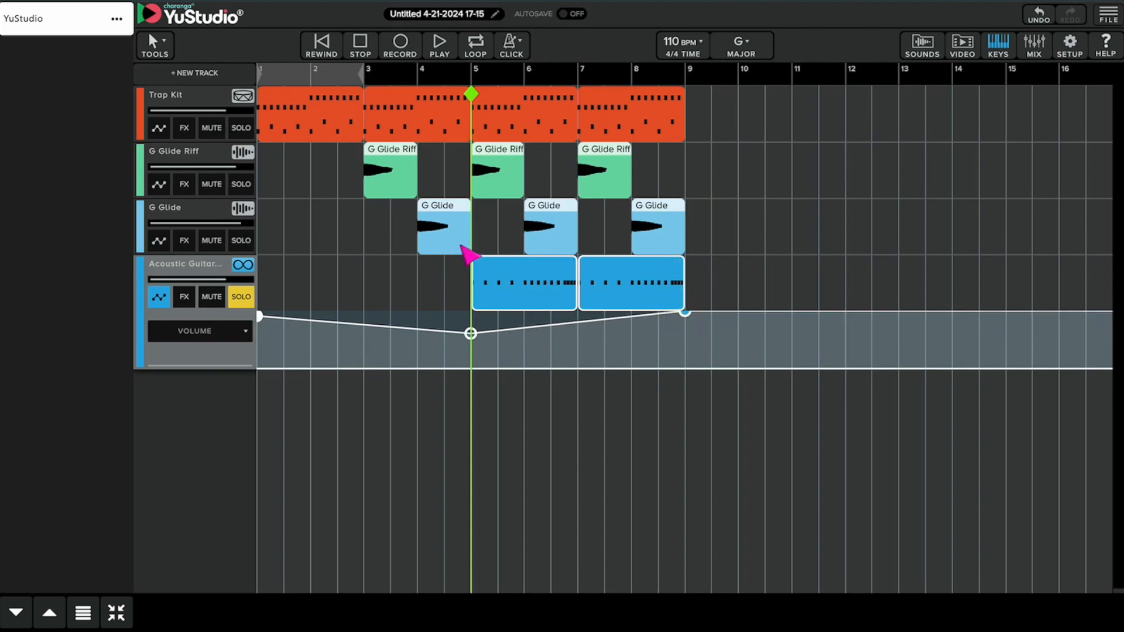
{"action": "key", "text": "space"}
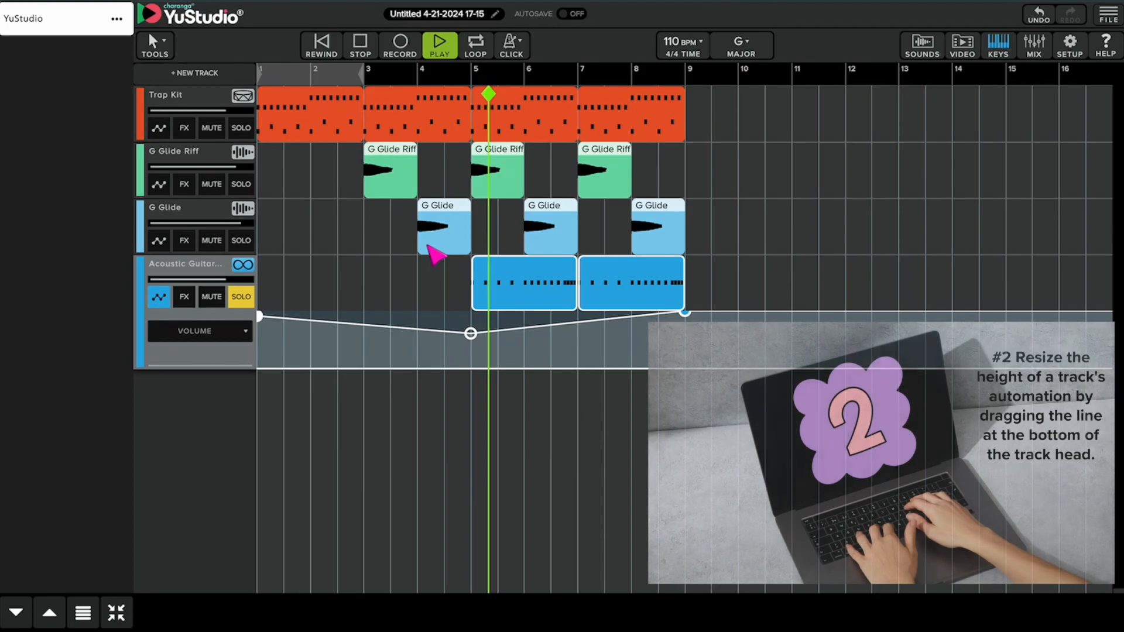
{"action": "key", "text": "space"}
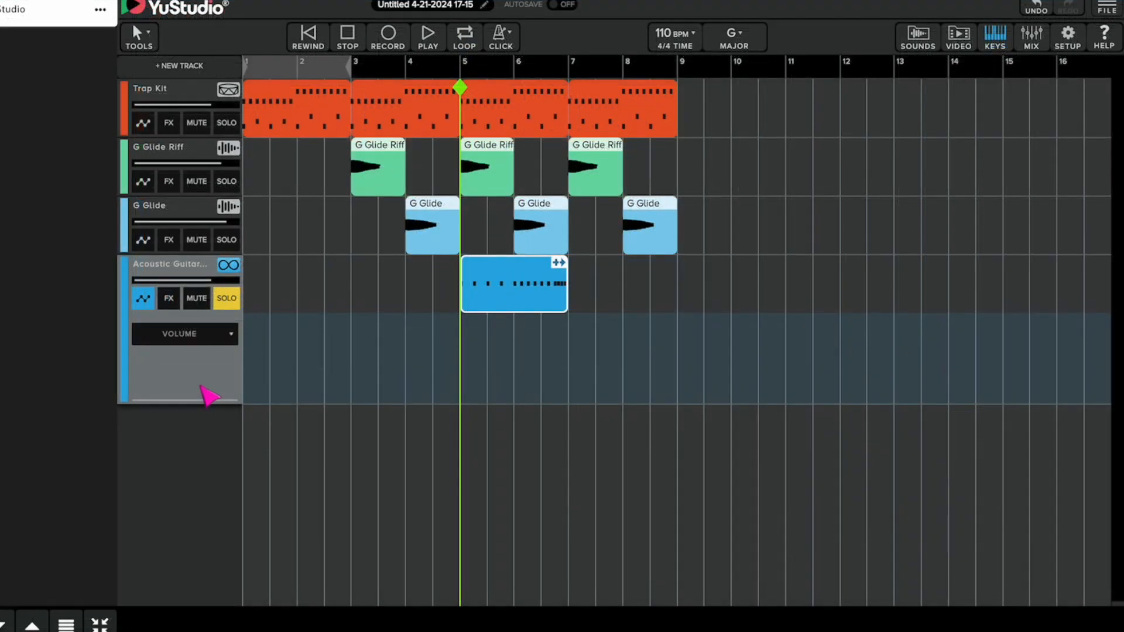
Step: Shrink the guitar track's automation lane and add a Reverb effect to the track with its Mix at 49%
{"action": "left_click_drag", "start_coordinate": [200, 401], "coordinate": [195, 363]}
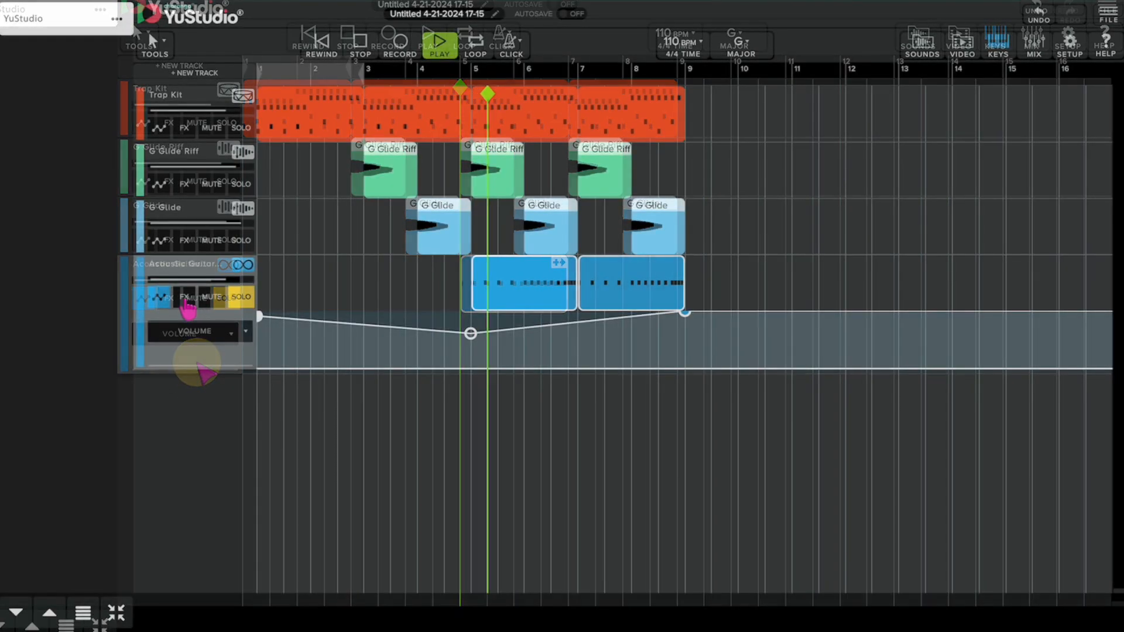
{"action": "left_click", "coordinate": [184, 297]}
{"action": "left_click", "coordinate": [266, 302]}
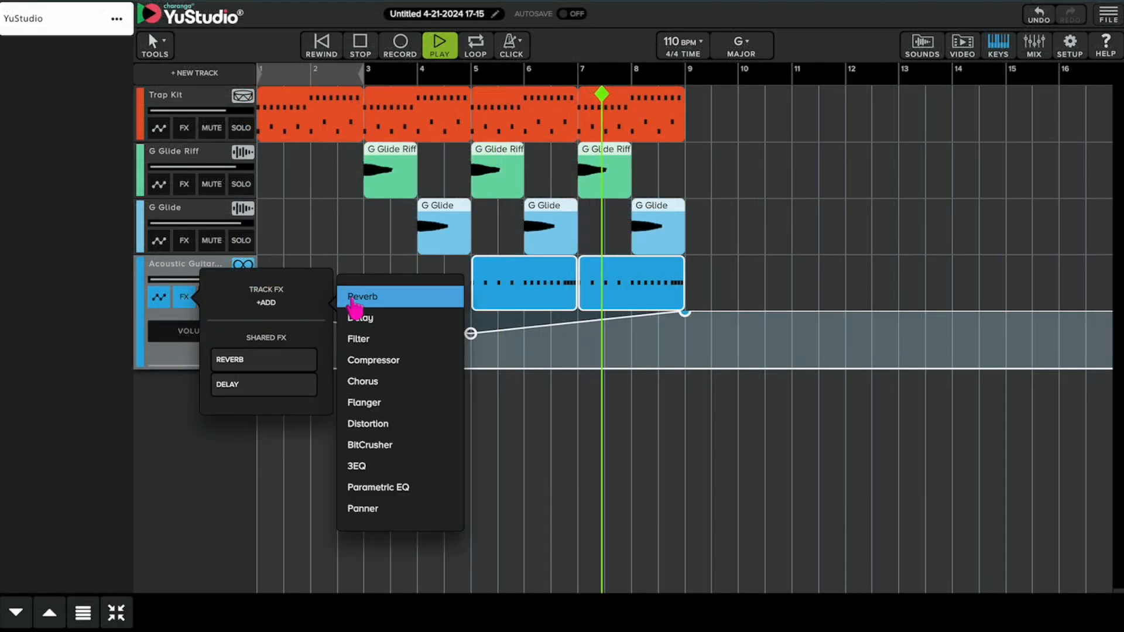
{"action": "left_click", "coordinate": [353, 296]}
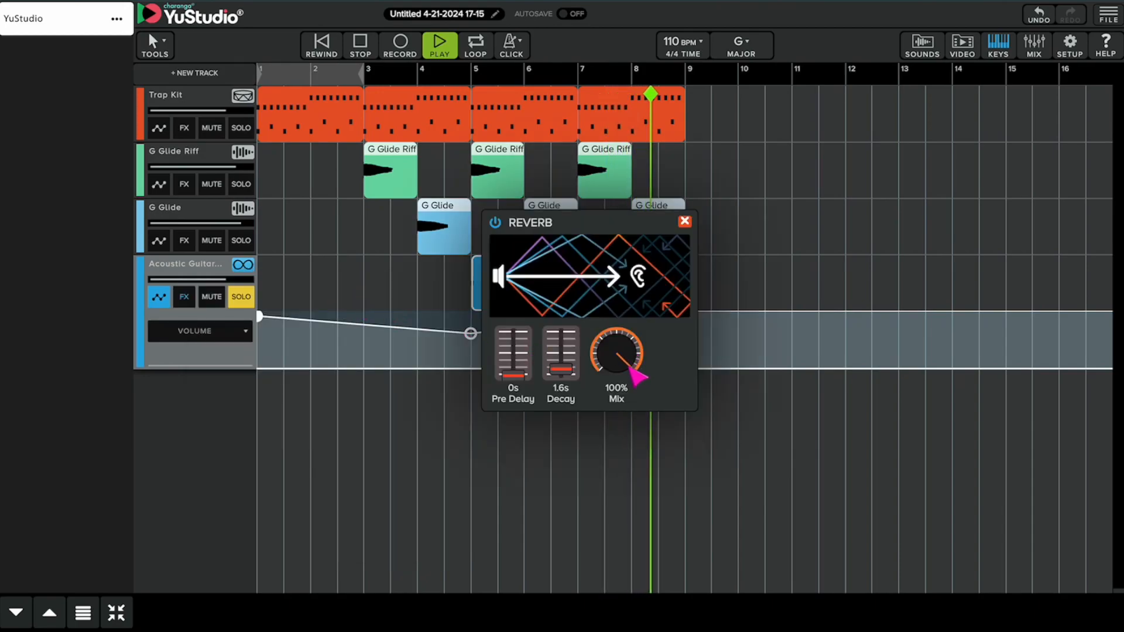
{"action": "left_click_drag", "start_coordinate": [631, 351], "coordinate": [605, 356]}
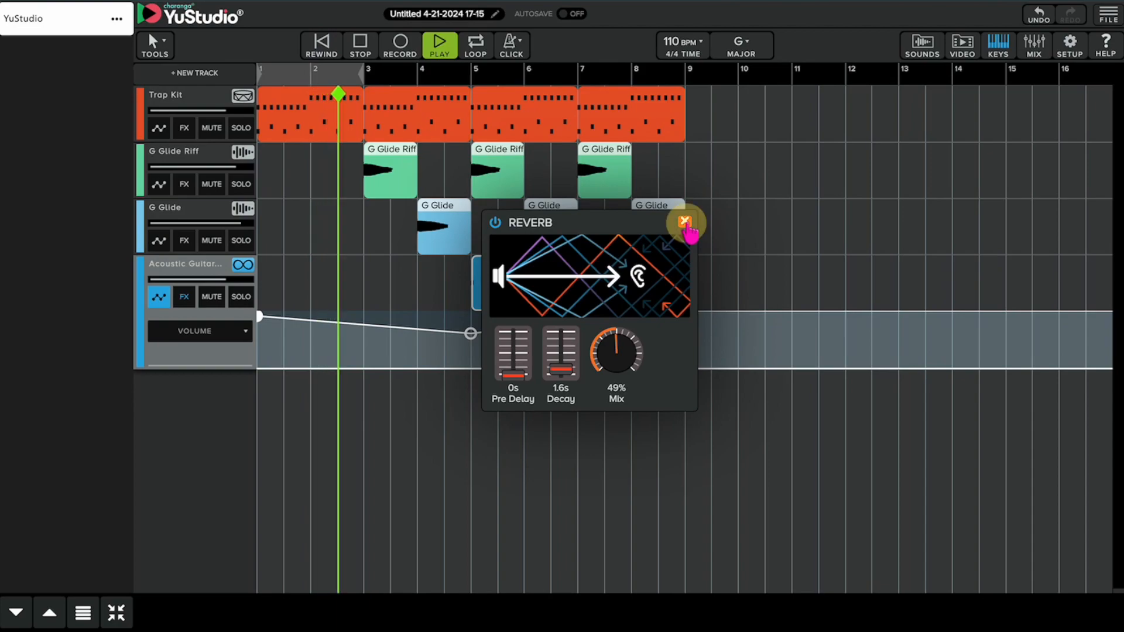
{"action": "left_click", "coordinate": [684, 222]}
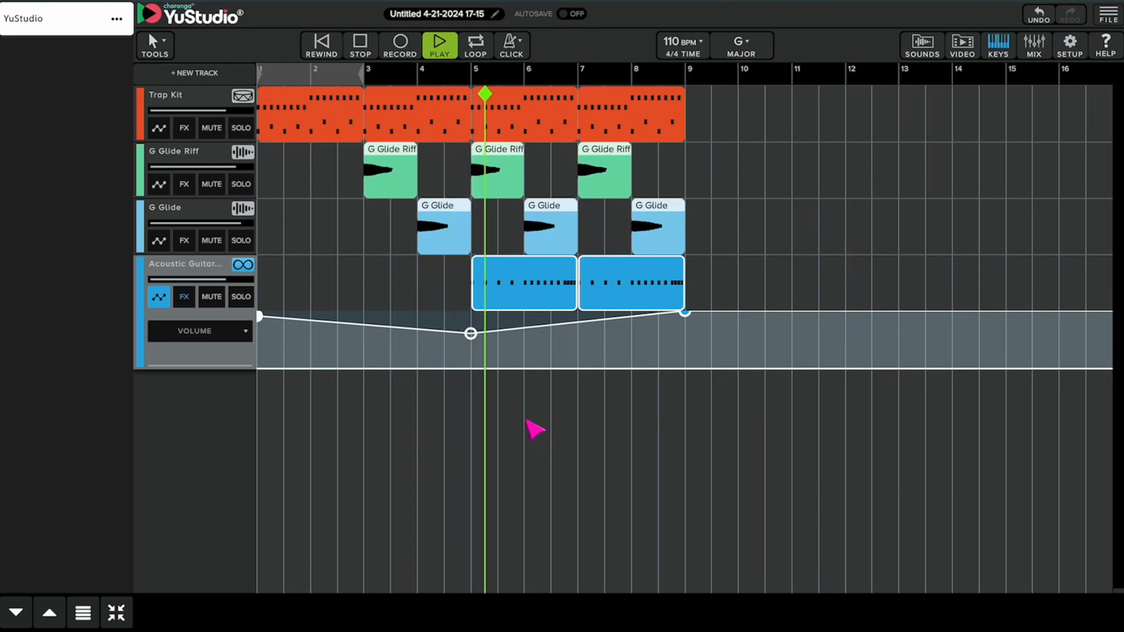
Step: Lower the guitar track's volume automation points at bars 9 and 5
{"action": "left_click_drag", "start_coordinate": [686, 314], "coordinate": [680, 328]}
{"action": "left_click_drag", "start_coordinate": [470, 333], "coordinate": [472, 353]}
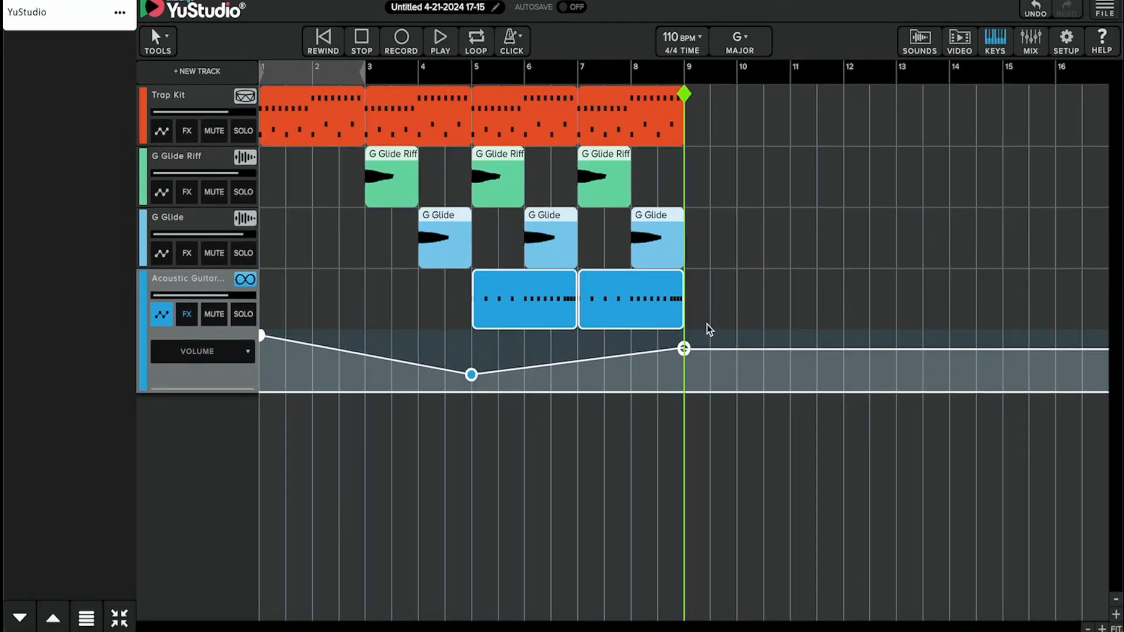
Step: Duplicate all clips of the eight-bar section twice to extend the song to three sections
{"action": "left_click_drag", "start_coordinate": [705, 326], "coordinate": [302, 116]}
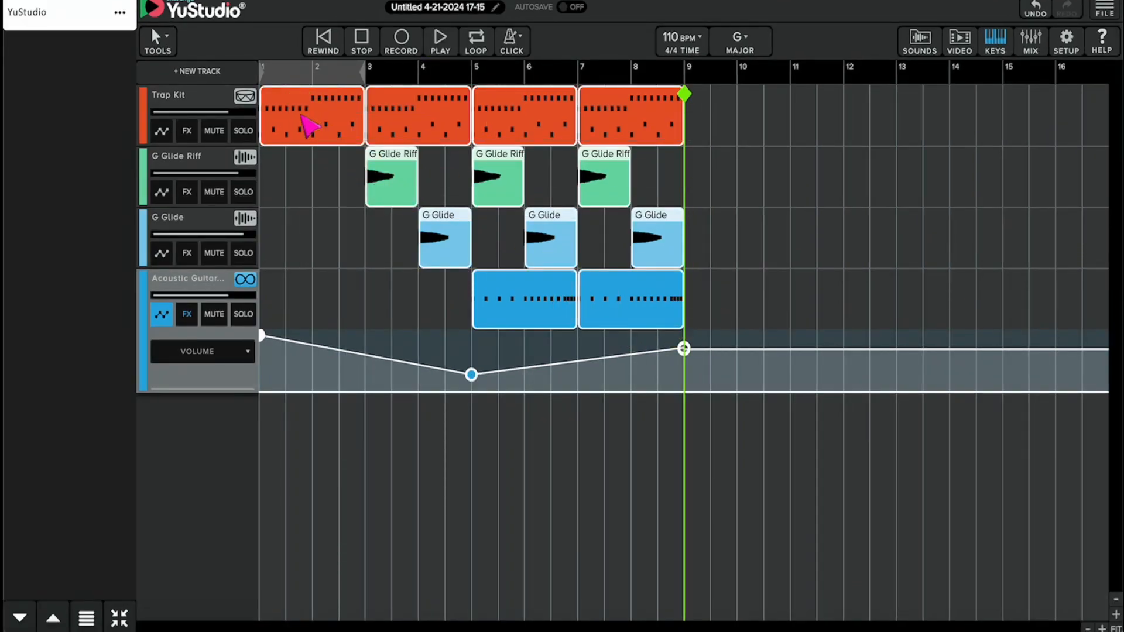
{"action": "key", "text": "ctrl+d"}
{"action": "key", "text": "ctrl+d"}
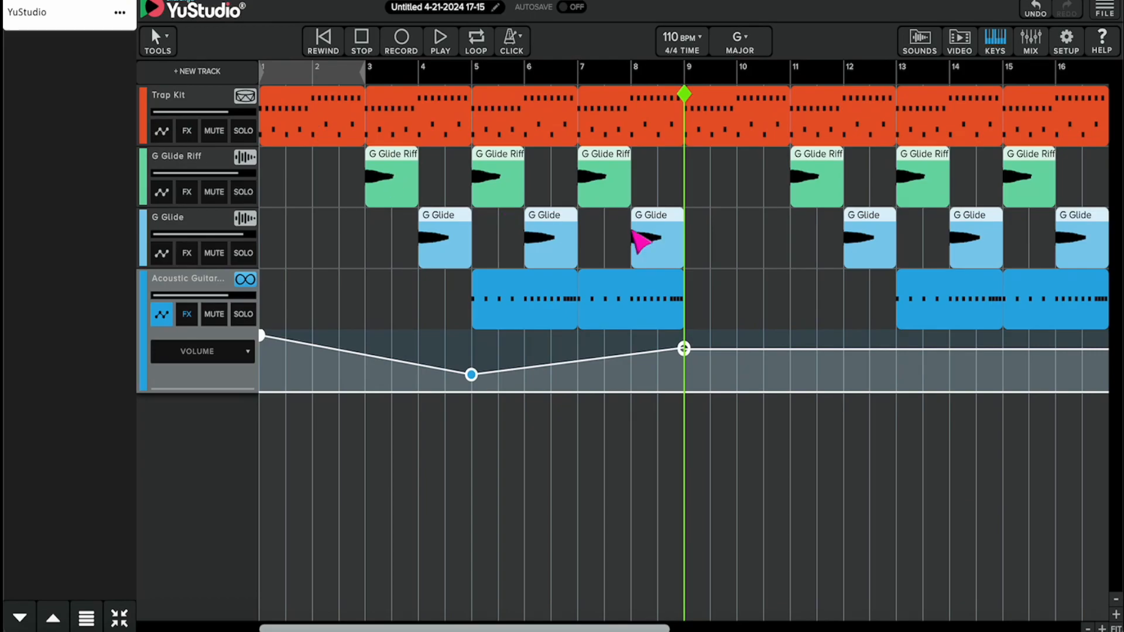
Step: Delete the two Acoustic Guitar clips in the middle section, bars 13 to 16
{"action": "left_click_drag", "start_coordinate": [649, 622], "coordinate": [785, 621]}
{"action": "left_click", "coordinate": [679, 318]}
{"action": "key", "text": "Delete"}
{"action": "left_click", "coordinate": [755, 316]}
{"action": "key", "text": "Delete"}
{"action": "left_click_drag", "start_coordinate": [806, 613], "coordinate": [921, 614]}
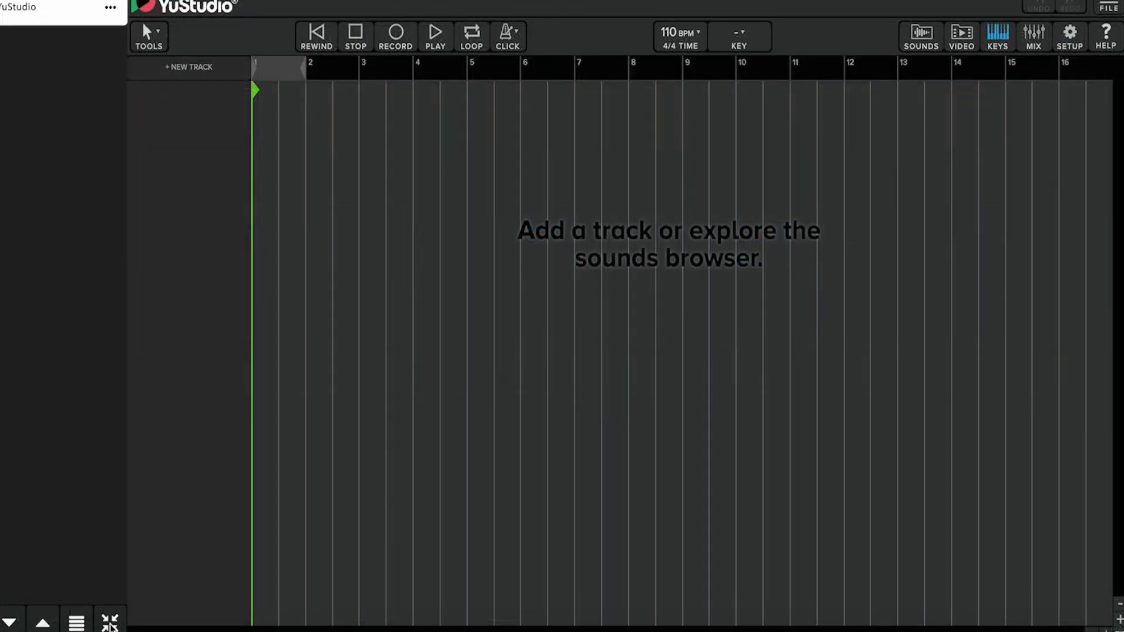
Step: Exit the full-screen view and assign the YuStudio App lesson to student groups 3C, 3M, 4C and 4H
{"action": "left_click", "coordinate": [115, 619]}
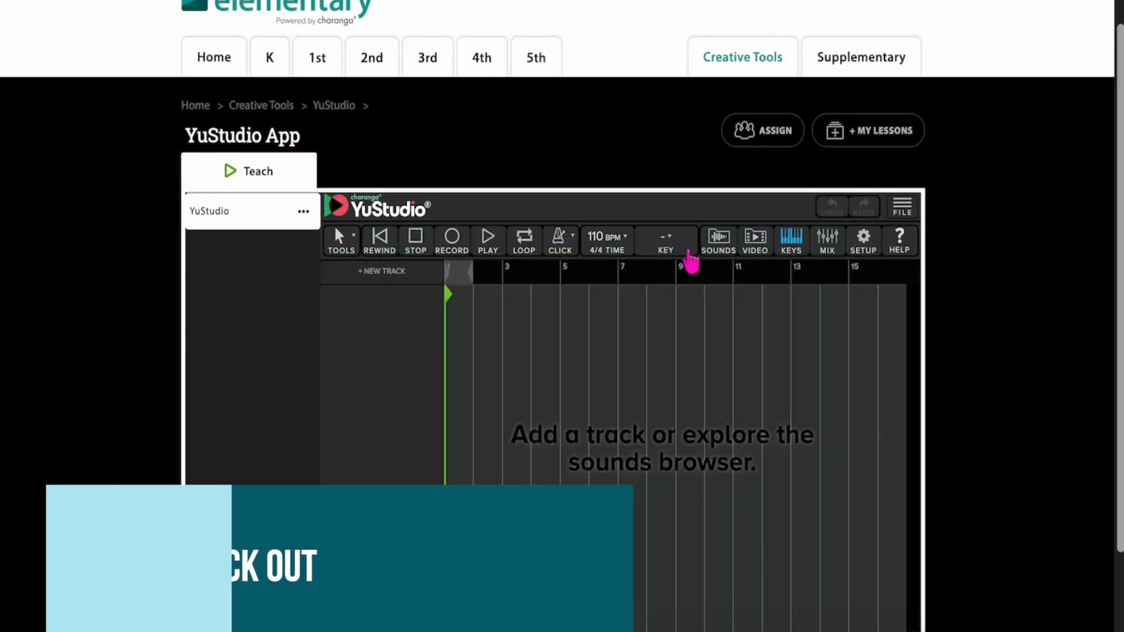
{"action": "left_click", "coordinate": [754, 139]}
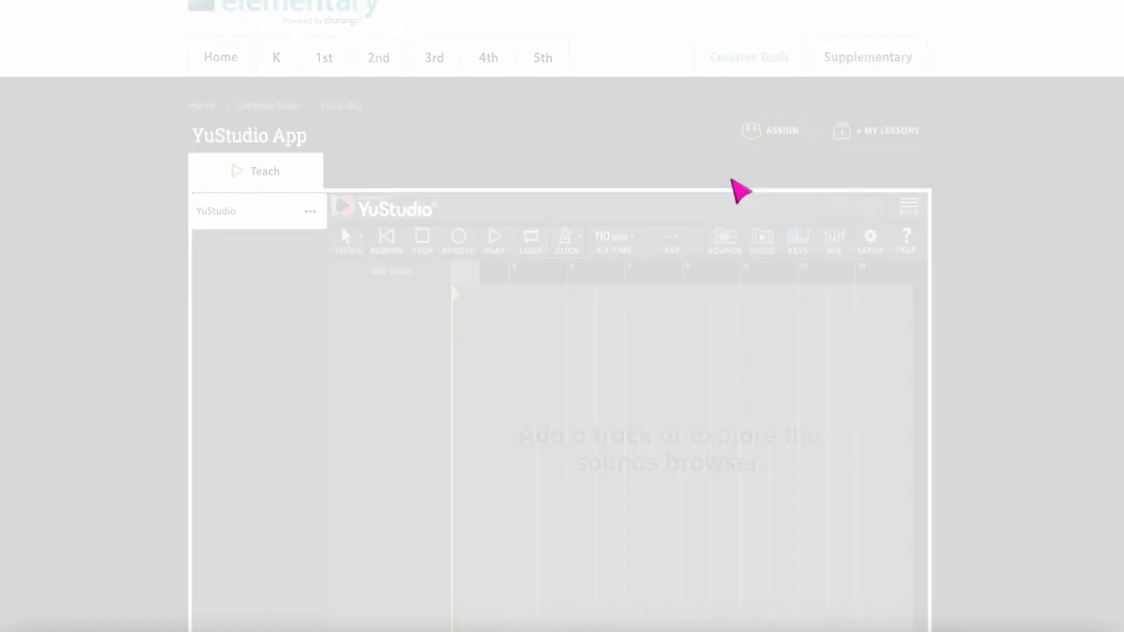
{"action": "scroll", "coordinate": [647, 334], "scroll_direction": "down", "scroll_amount": 1}
{"action": "left_click", "coordinate": [443, 285]}
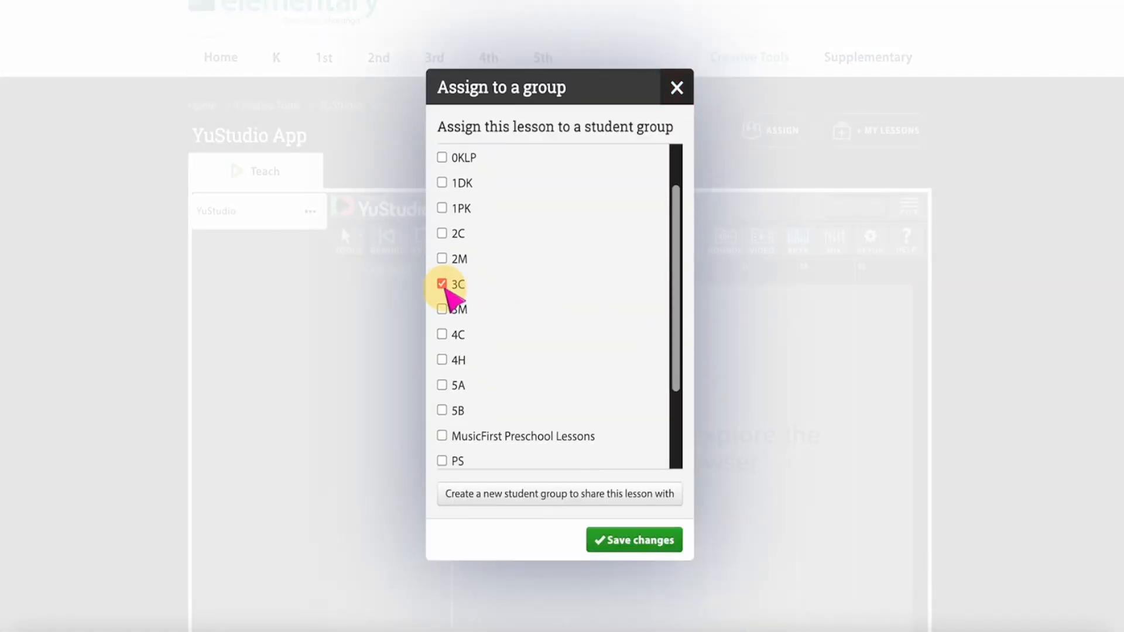
{"action": "left_click", "coordinate": [443, 310]}
{"action": "left_click", "coordinate": [442, 335]}
{"action": "left_click", "coordinate": [442, 359]}
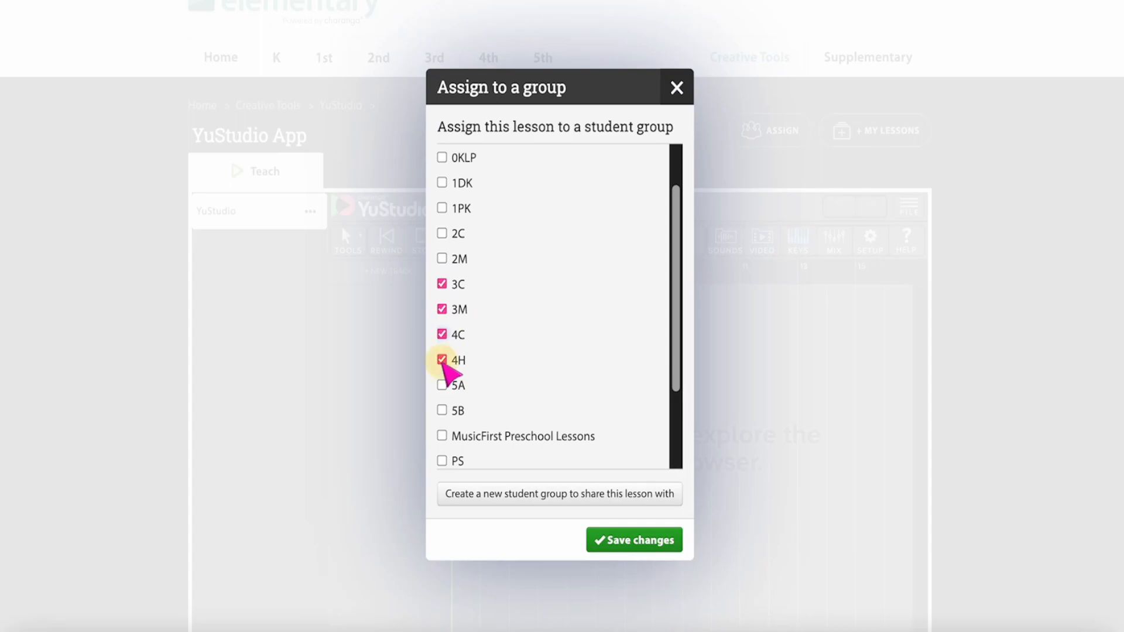
{"action": "left_click", "coordinate": [619, 541]}
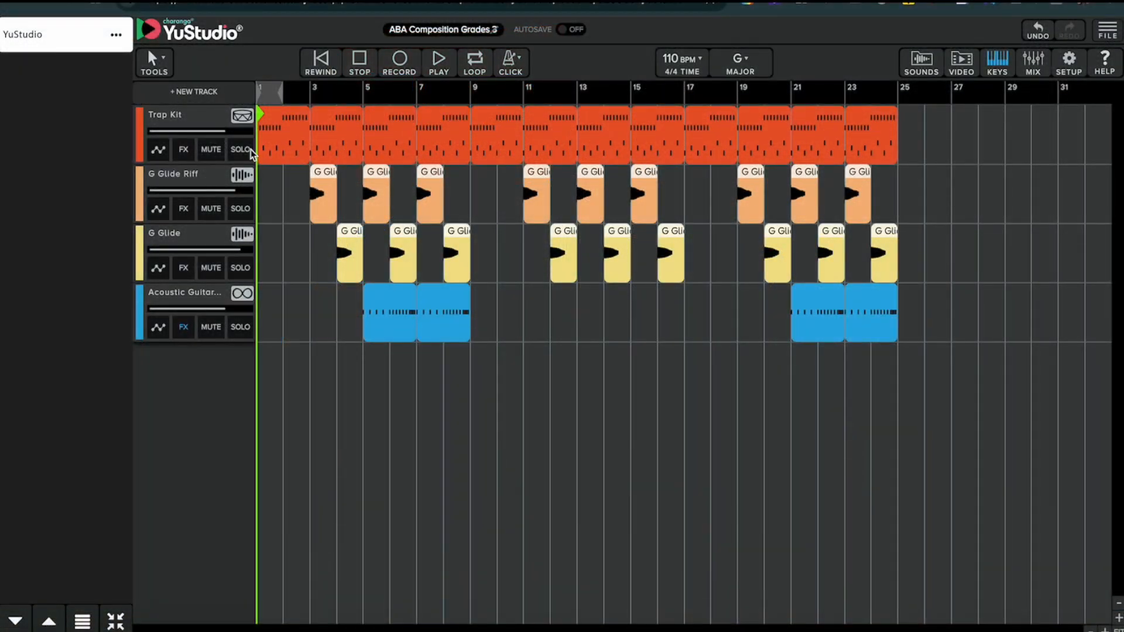
Step: Bounce the Trap Kit track to audio and close its drum instrument editor
{"action": "right_click", "coordinate": [244, 117]}
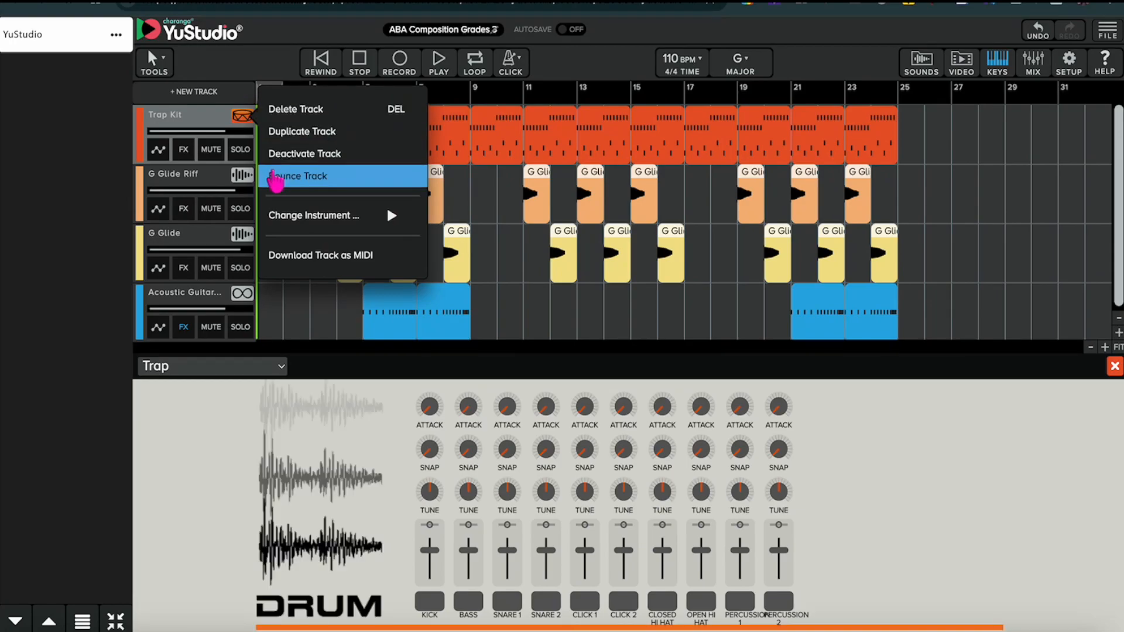
{"action": "left_click", "coordinate": [272, 175]}
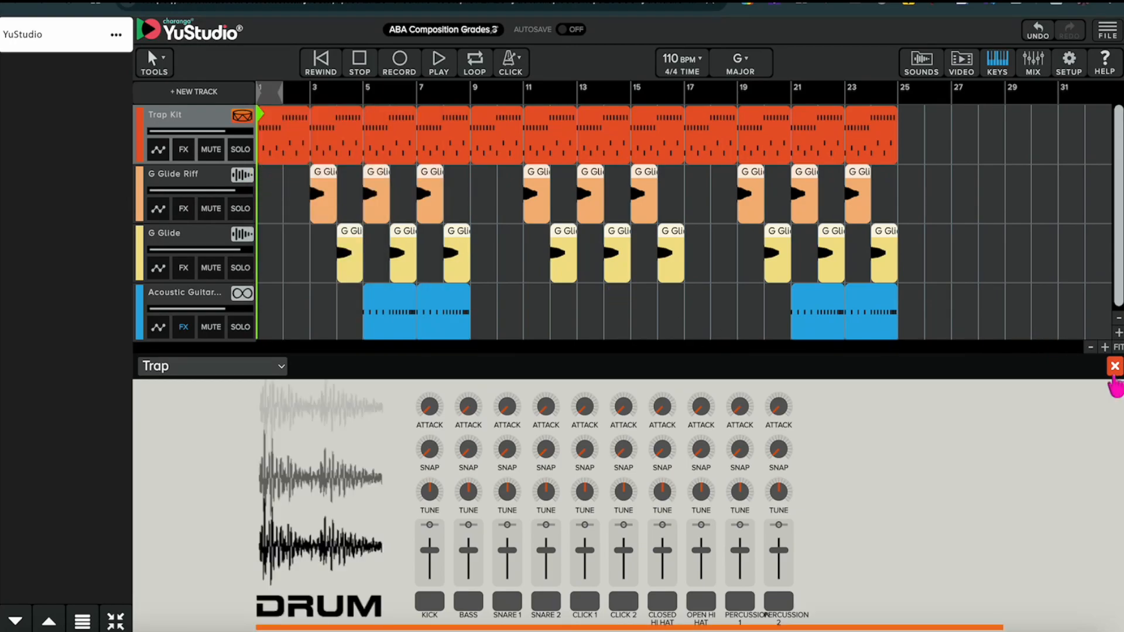
{"action": "left_click", "coordinate": [1114, 367]}
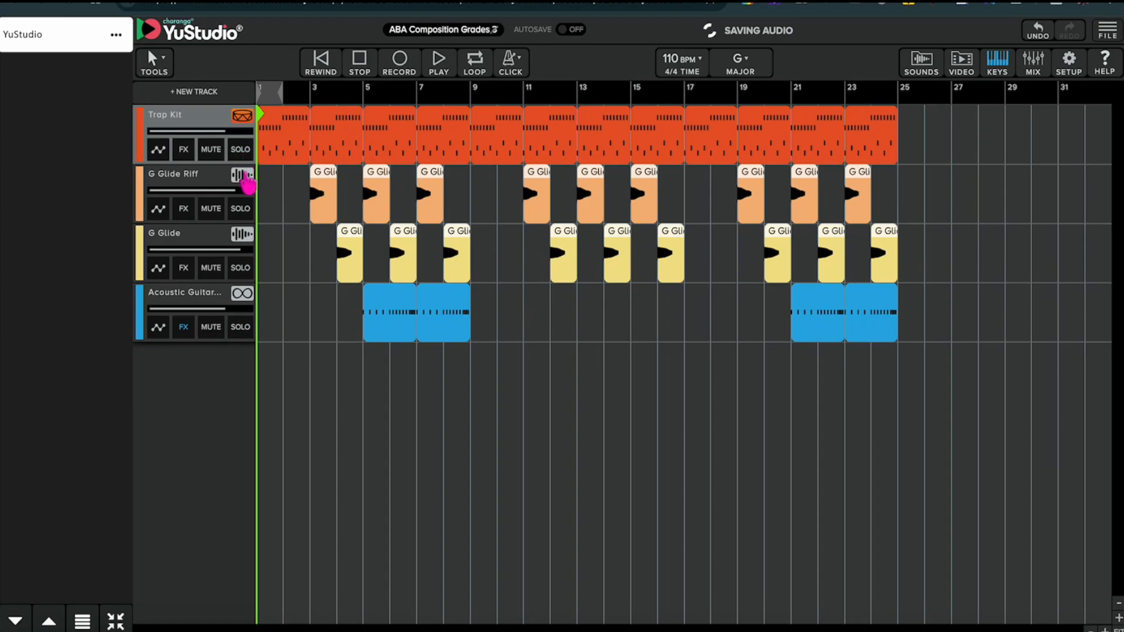
Step: Bounce the G Glide Riff, G Glide and Acoustic Guitar tracks to audio
{"action": "right_click", "coordinate": [242, 175]}
{"action": "left_click", "coordinate": [263, 237]}
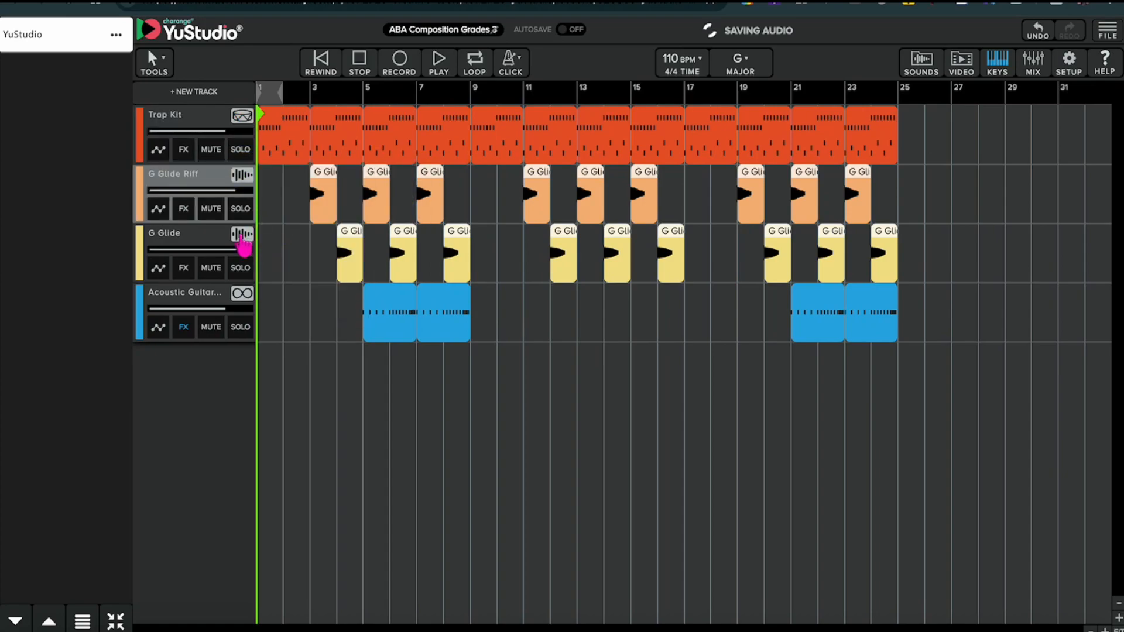
{"action": "right_click", "coordinate": [243, 236]}
{"action": "left_click", "coordinate": [269, 293]}
{"action": "right_click", "coordinate": [243, 294]}
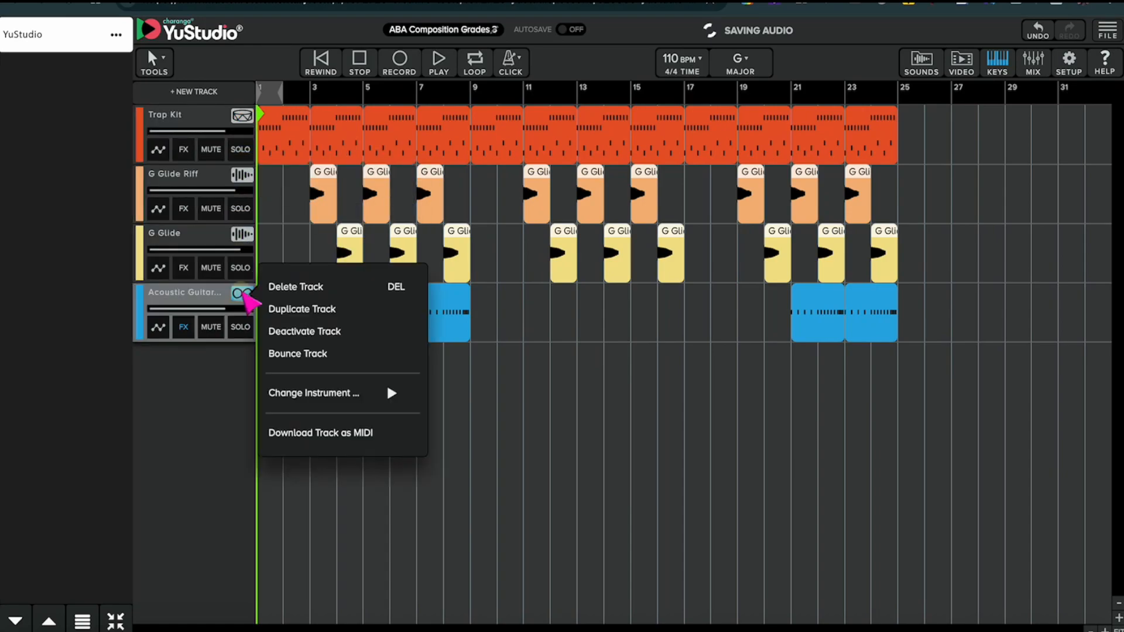
{"action": "left_click", "coordinate": [272, 356]}
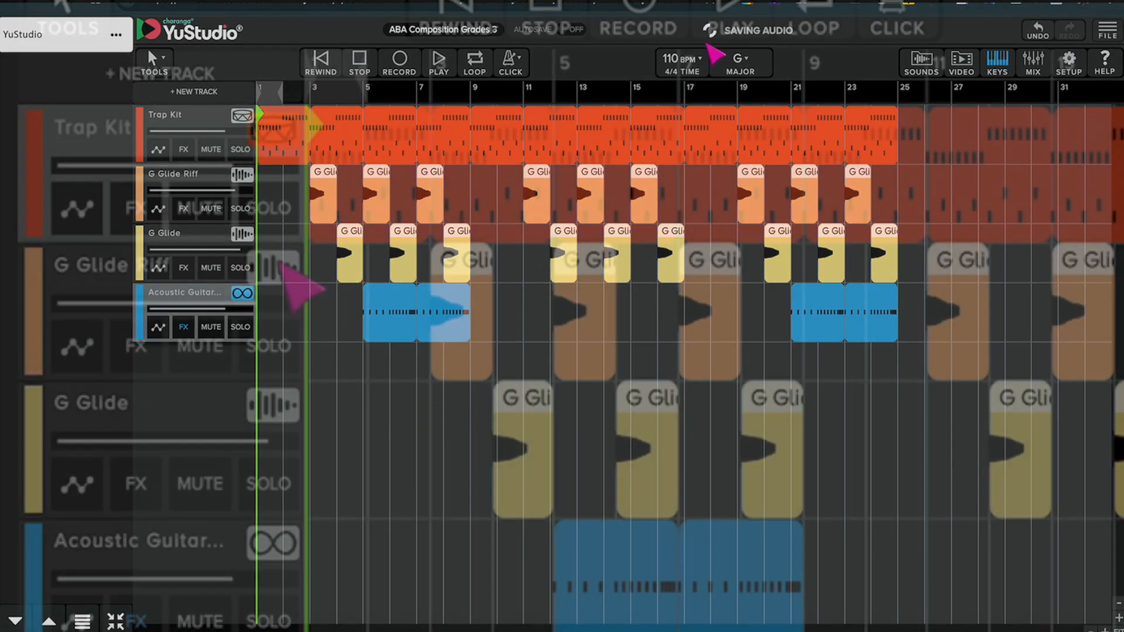
{"action": "right_click", "coordinate": [242, 175]}
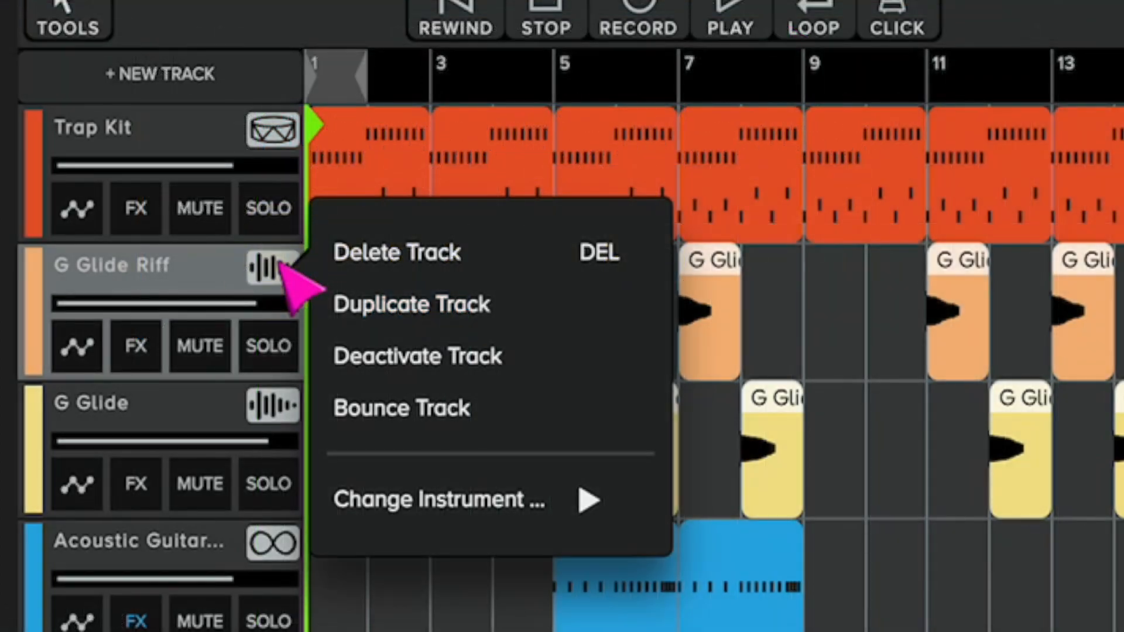
{"action": "left_click", "coordinate": [338, 408]}
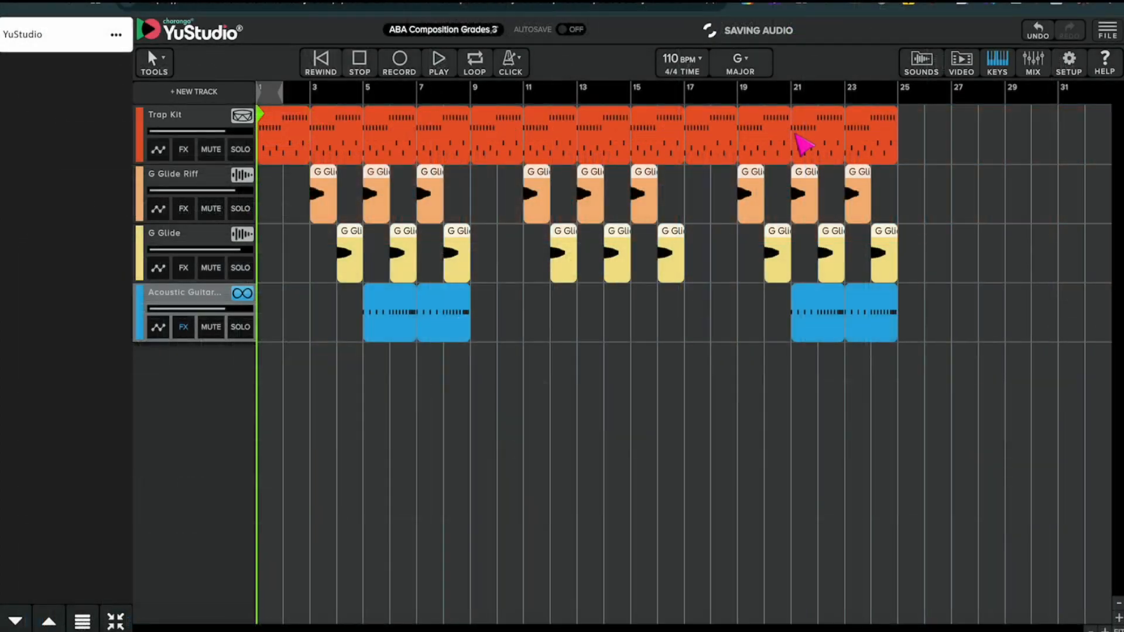
Step: Deactivate the original Trap Kit, G Glide Riff and G Glide tracks
{"action": "left_click", "coordinate": [242, 120]}
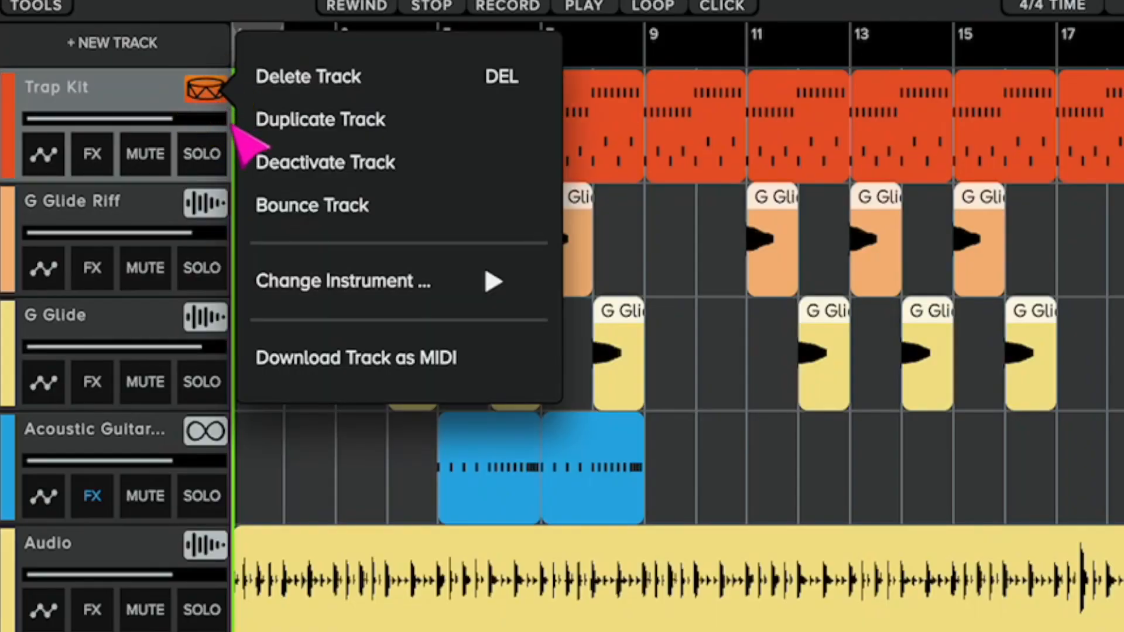
{"action": "left_click", "coordinate": [252, 163]}
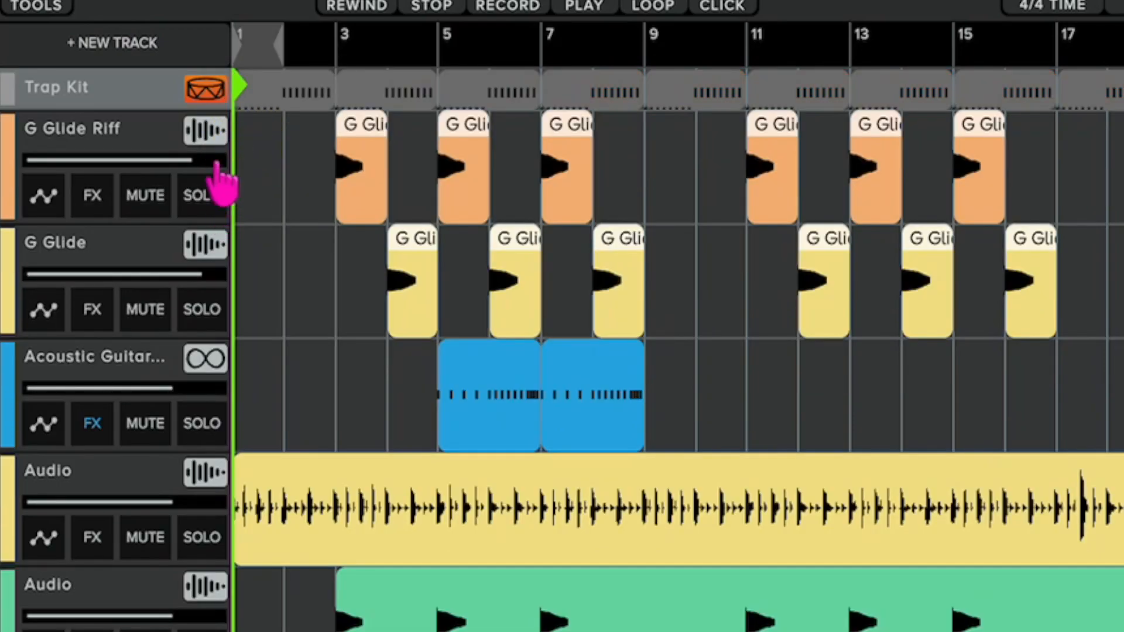
{"action": "left_click", "coordinate": [212, 142]}
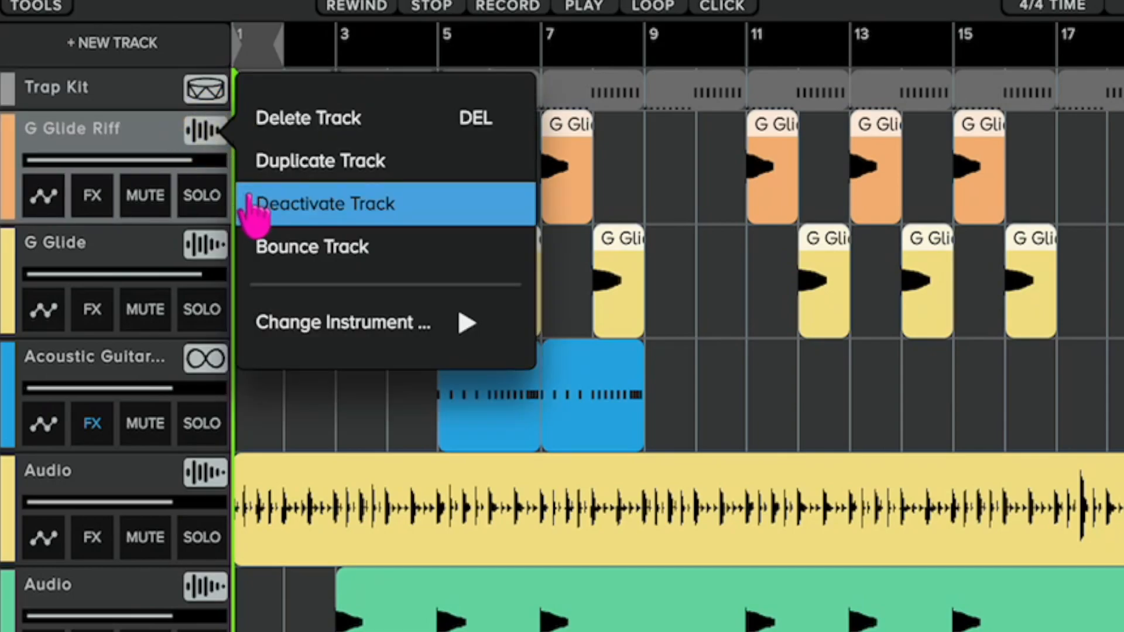
{"action": "left_click", "coordinate": [246, 205]}
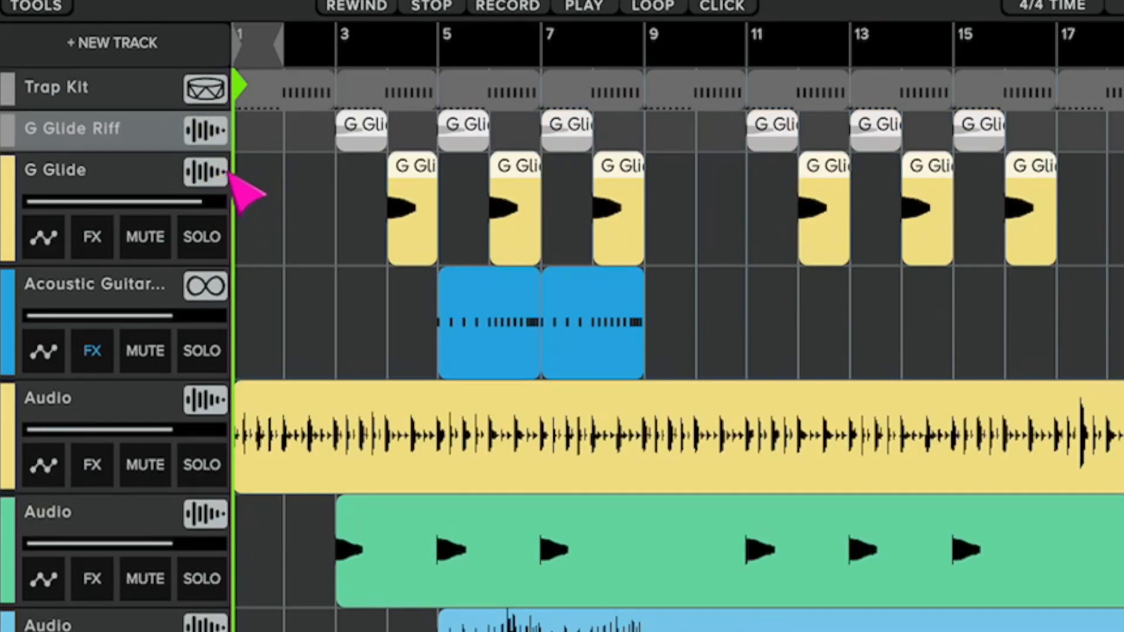
{"action": "left_click", "coordinate": [206, 171]}
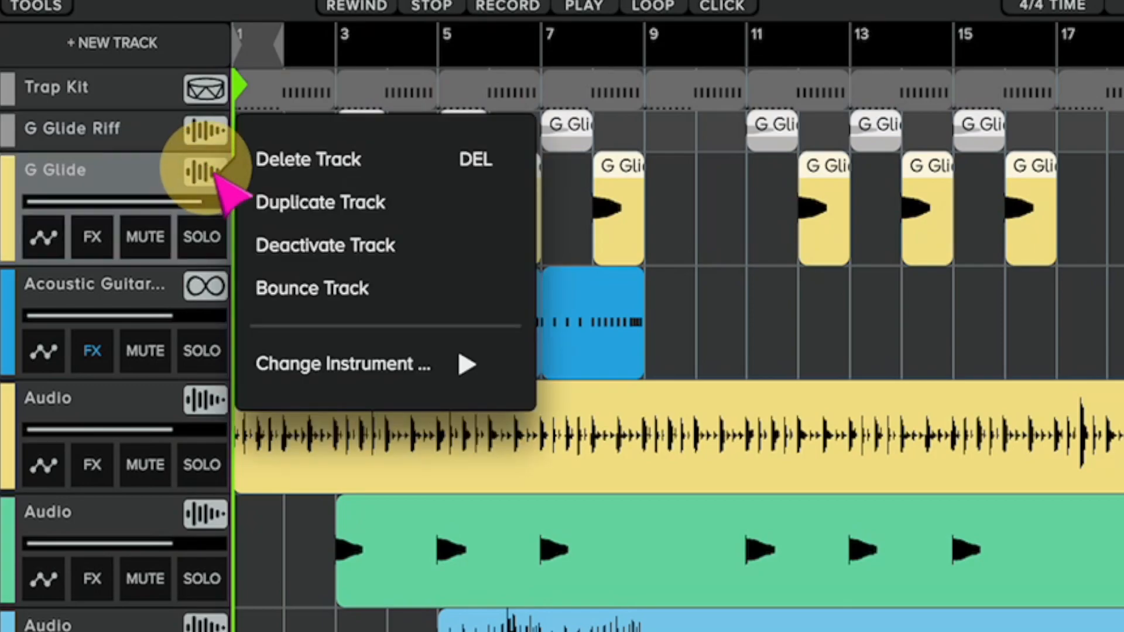
{"action": "left_click", "coordinate": [245, 245]}
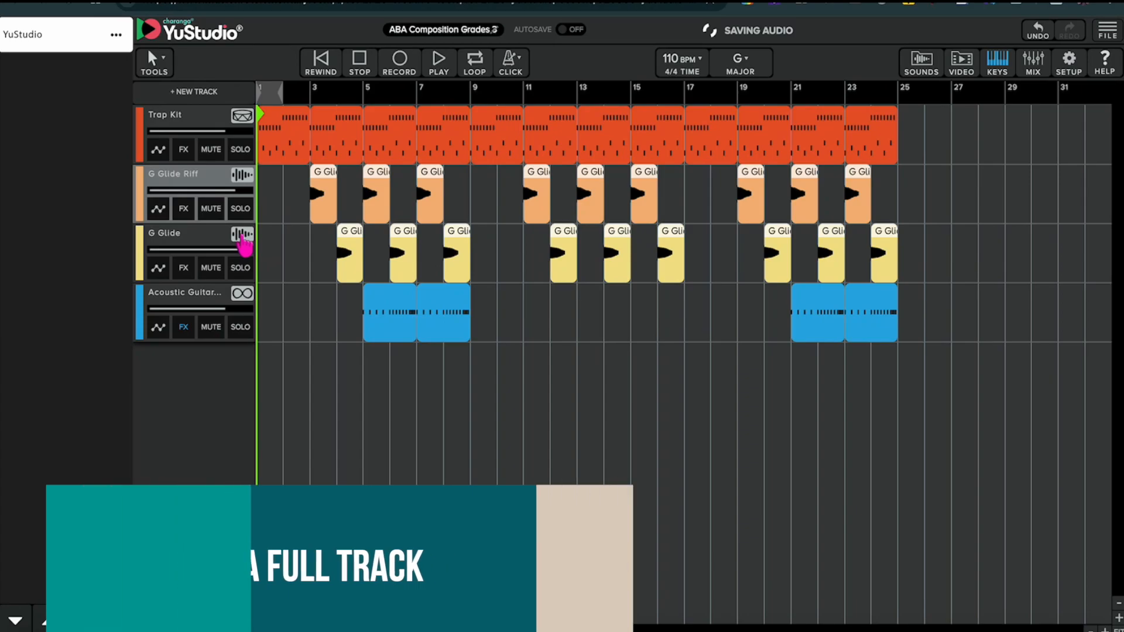
Step: Bounce the G Glide track to audio
{"action": "left_click", "coordinate": [242, 236]}
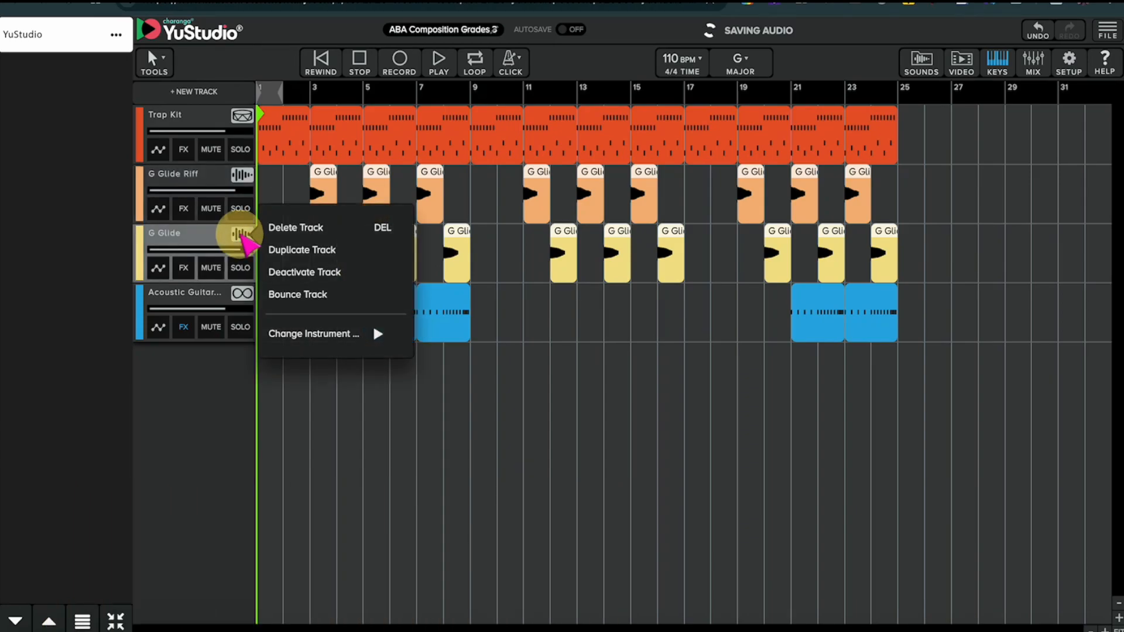
{"action": "left_click", "coordinate": [274, 296]}
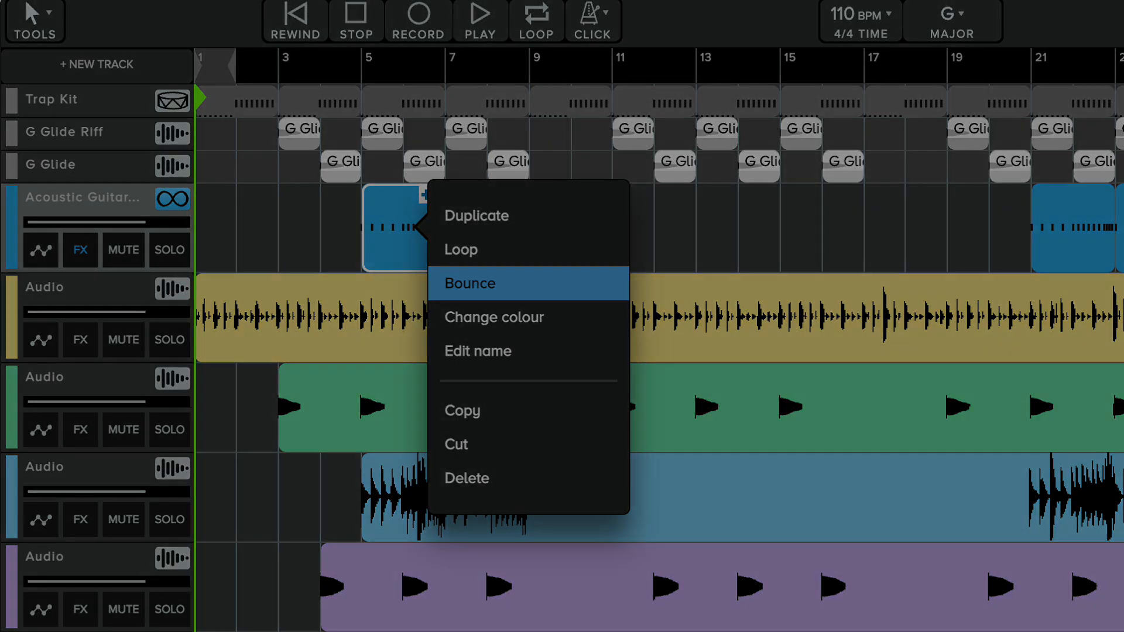
Step: Deactivate the original Trap Kit and G Glide Riff tracks, and open the track options for G Glide
{"action": "left_click", "coordinate": [205, 94]}
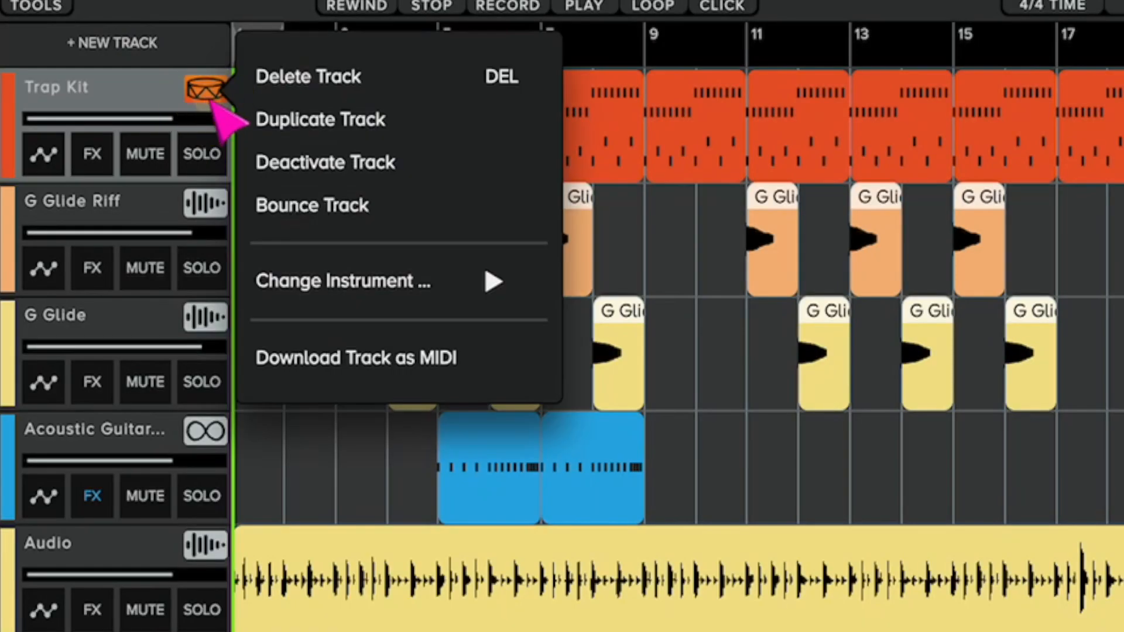
{"action": "left_click", "coordinate": [252, 154]}
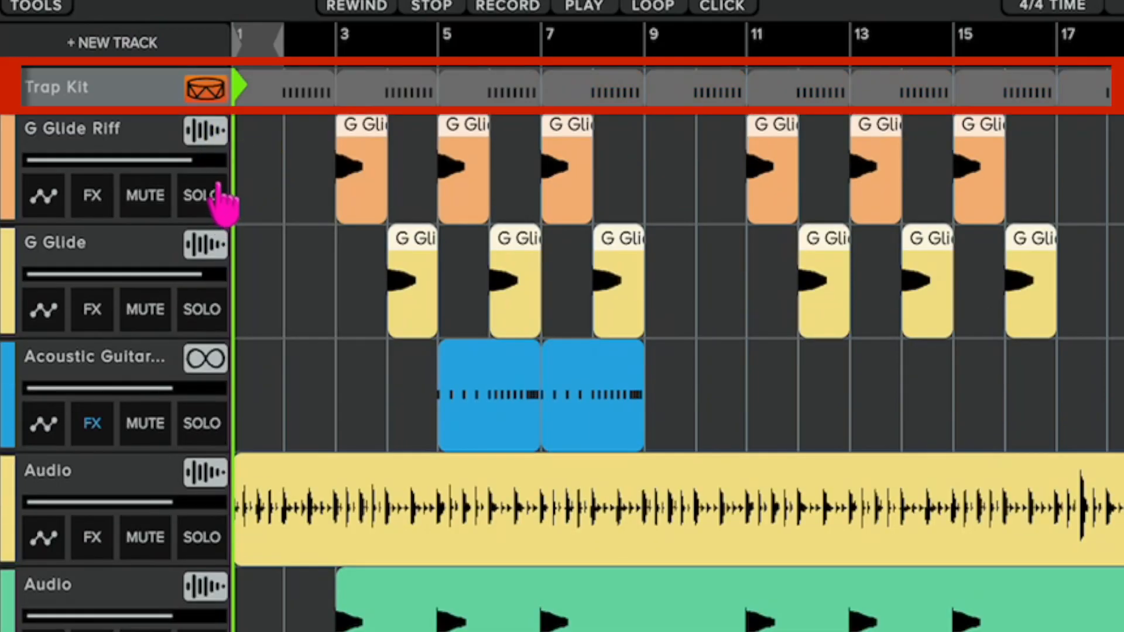
{"action": "left_click", "coordinate": [206, 136]}
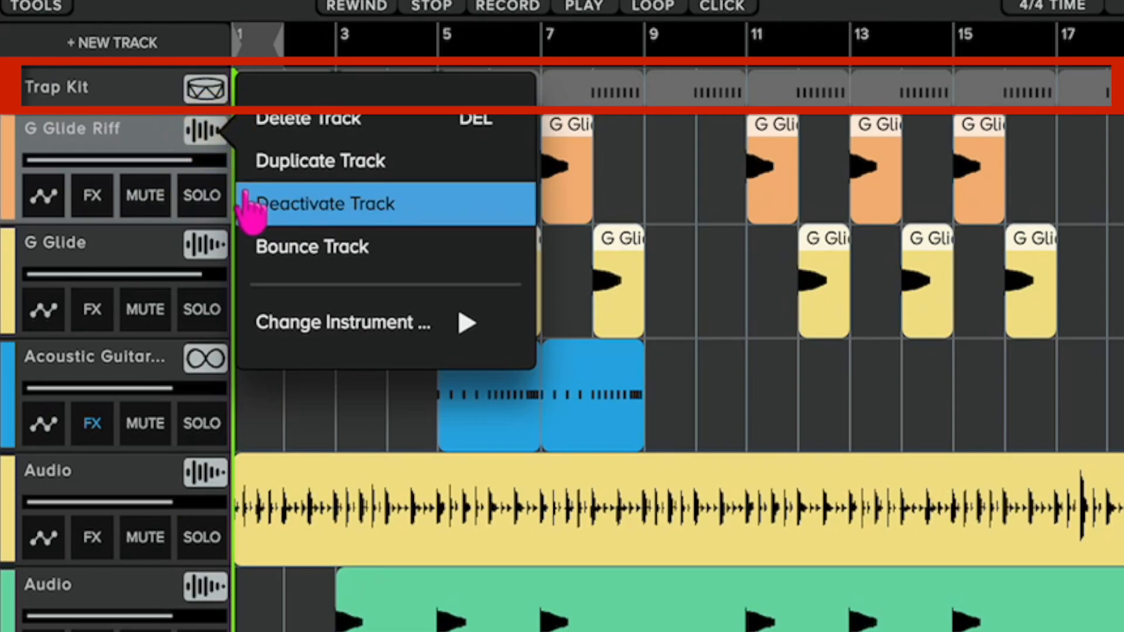
{"action": "left_click", "coordinate": [252, 206]}
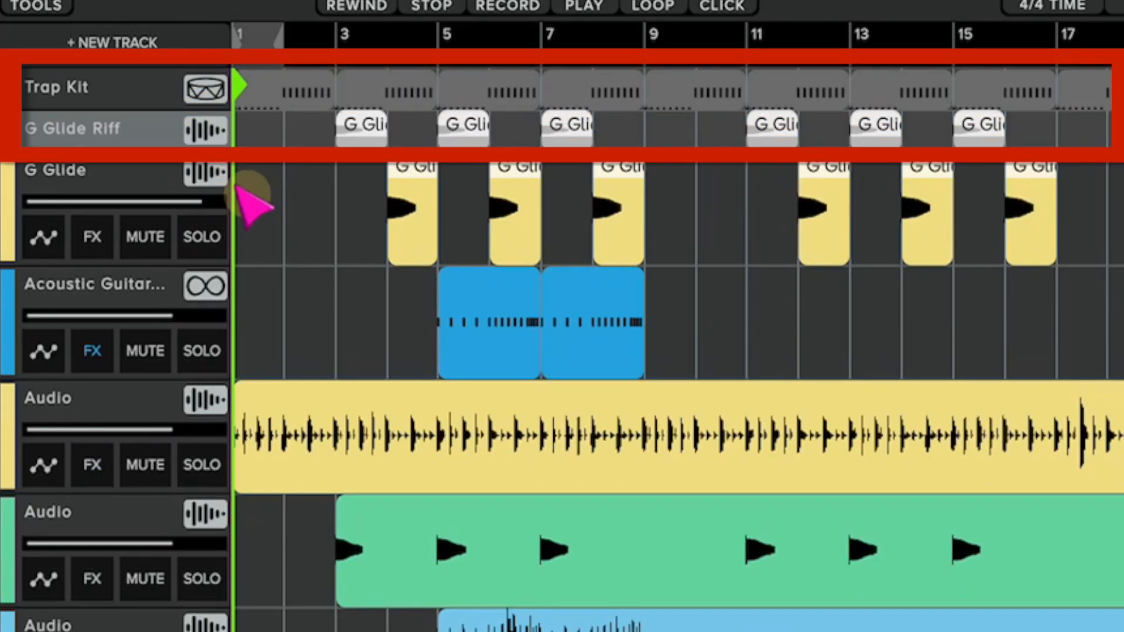
{"action": "left_click", "coordinate": [218, 178]}
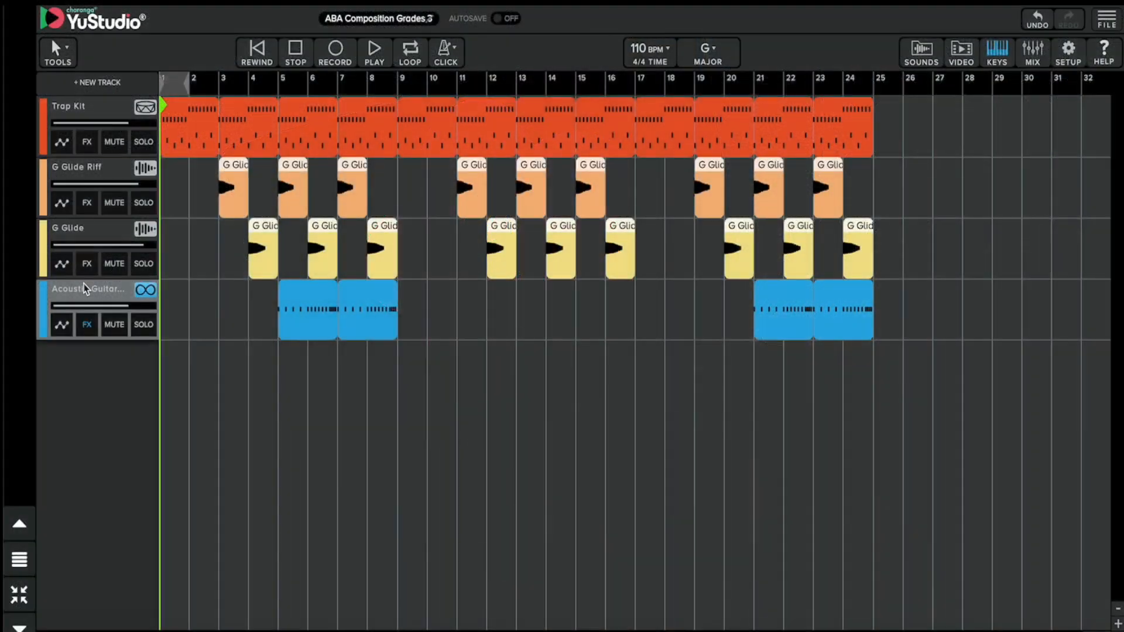
Step: Select the Acoustic Guitar track and place the playhead at bar 13
{"action": "left_click", "coordinate": [85, 288]}
{"action": "left_click", "coordinate": [82, 289]}
{"action": "left_click", "coordinate": [42, 296]}
{"action": "left_click", "coordinate": [518, 85]}
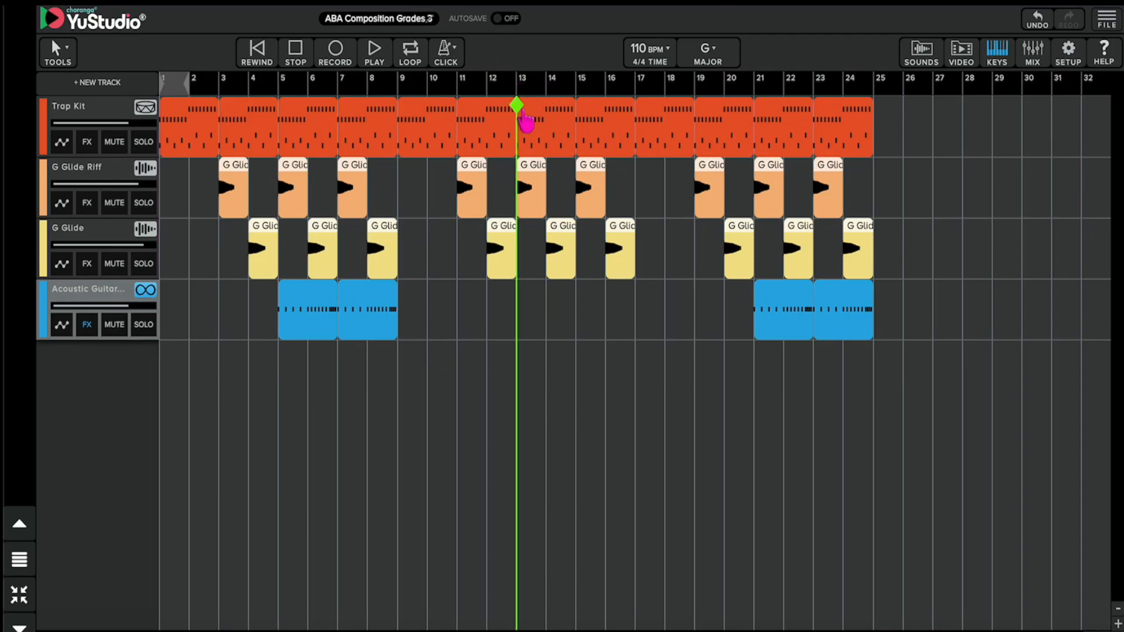
Step: Open the on-screen piano keyboard and try highlighting the notes of the selected key
{"action": "left_click", "coordinate": [993, 58]}
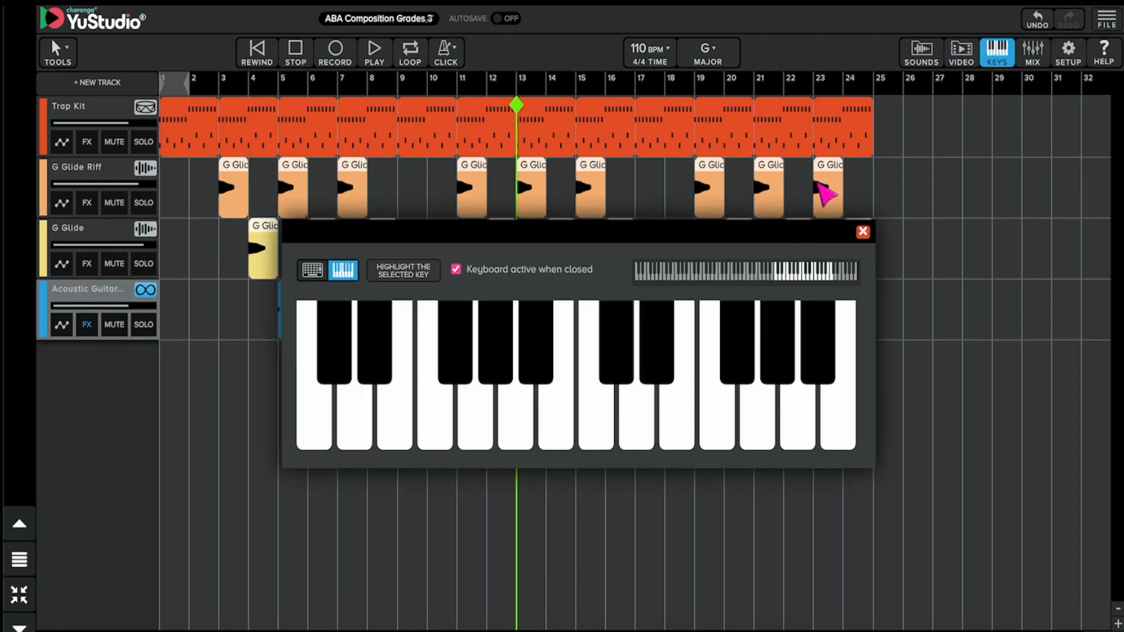
{"action": "left_click", "coordinate": [410, 282]}
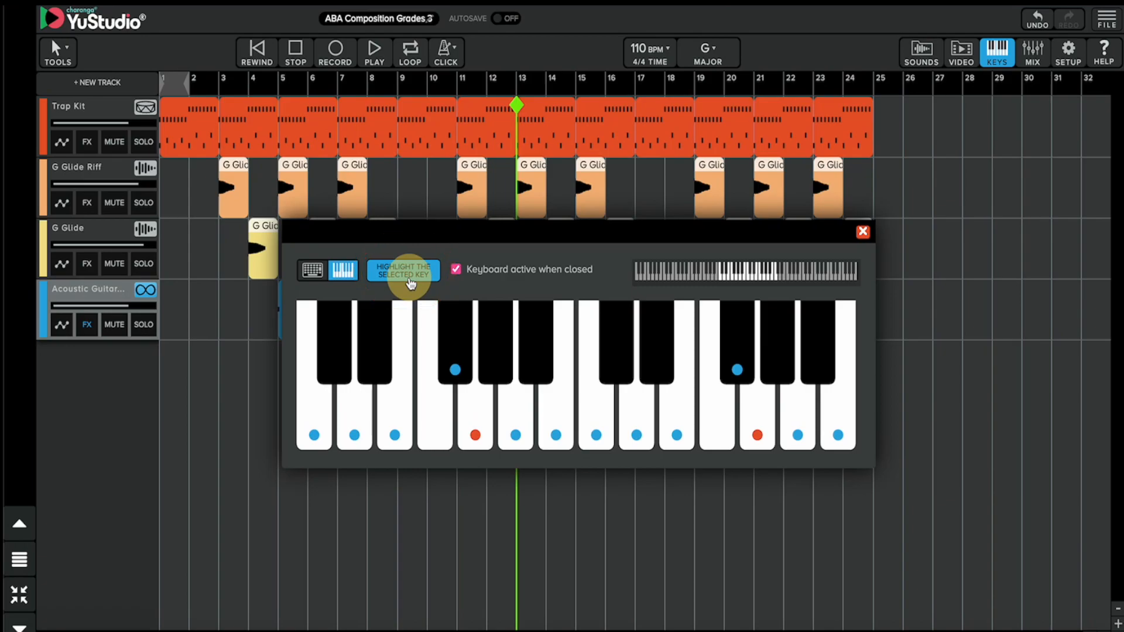
{"action": "left_click", "coordinate": [409, 279]}
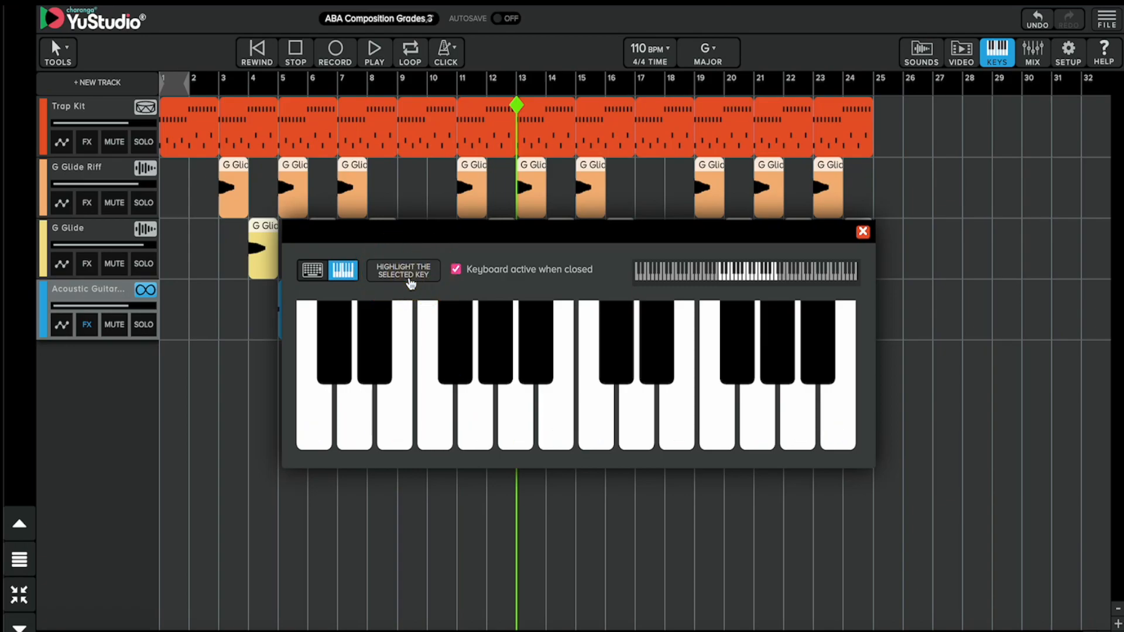
Step: Shift the on-screen piano to a lower octave range and test its G note
{"action": "left_click", "coordinate": [468, 417]}
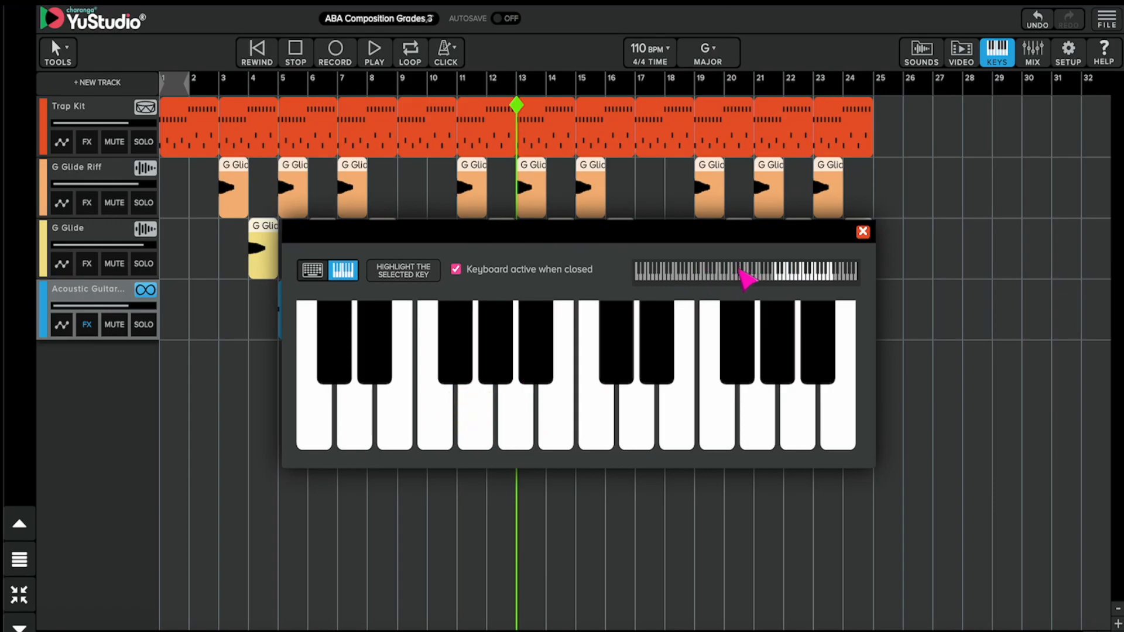
{"action": "left_click", "coordinate": [744, 276]}
{"action": "left_click", "coordinate": [477, 413]}
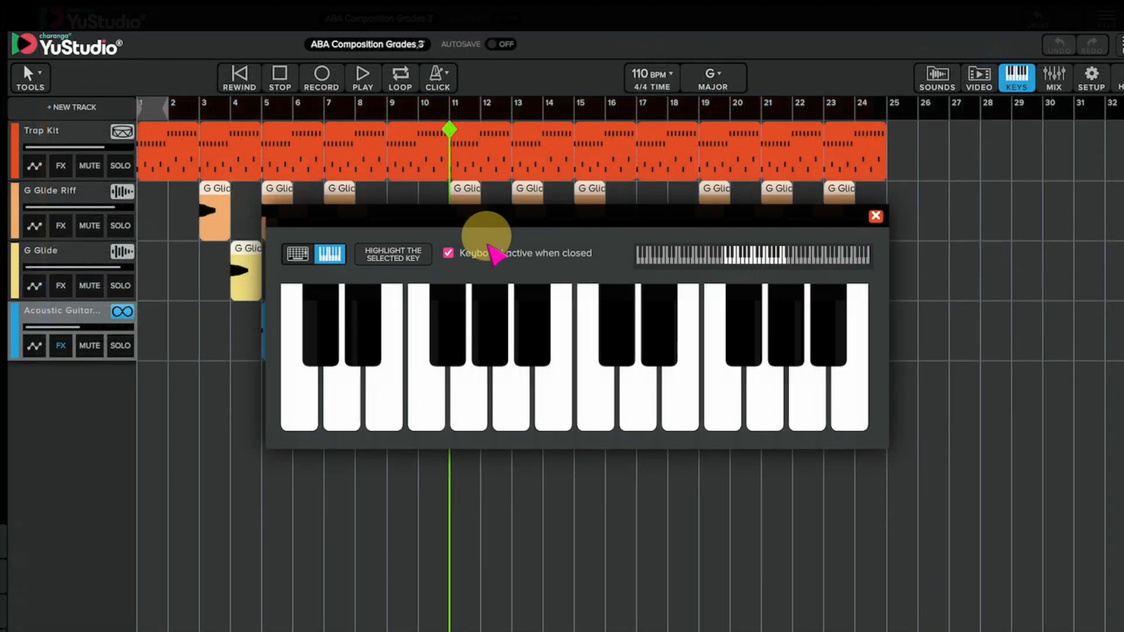
Step: Move the on-screen keyboard below the tracks, switch it to the computer-keyboard layout and highlight the selected key
{"action": "left_click_drag", "start_coordinate": [495, 252], "coordinate": [492, 389]}
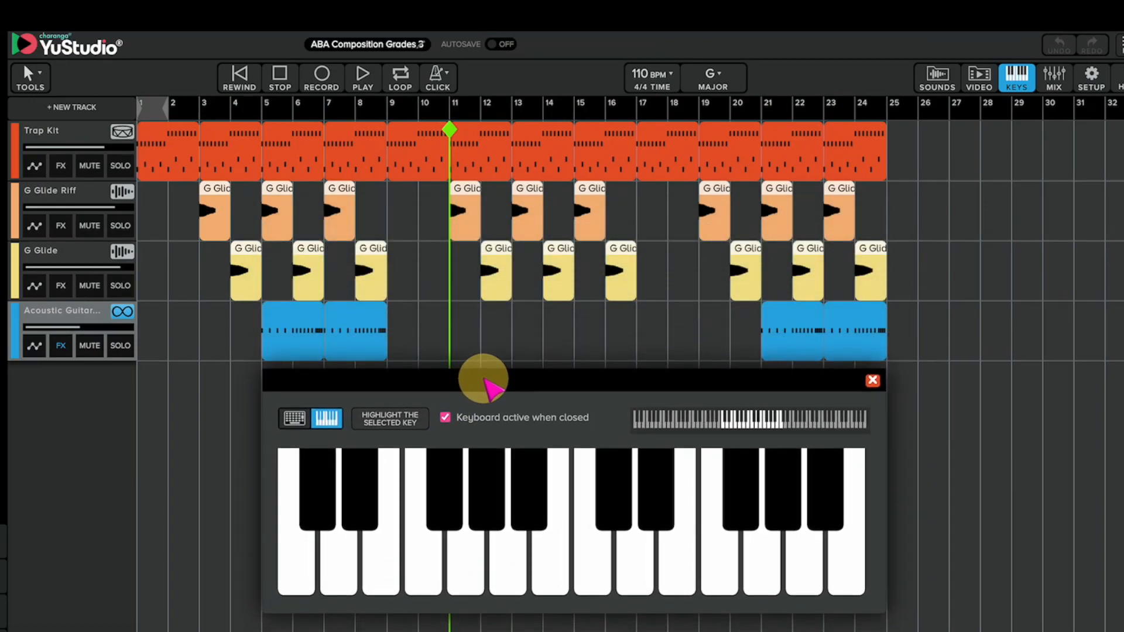
{"action": "left_click", "coordinate": [297, 418]}
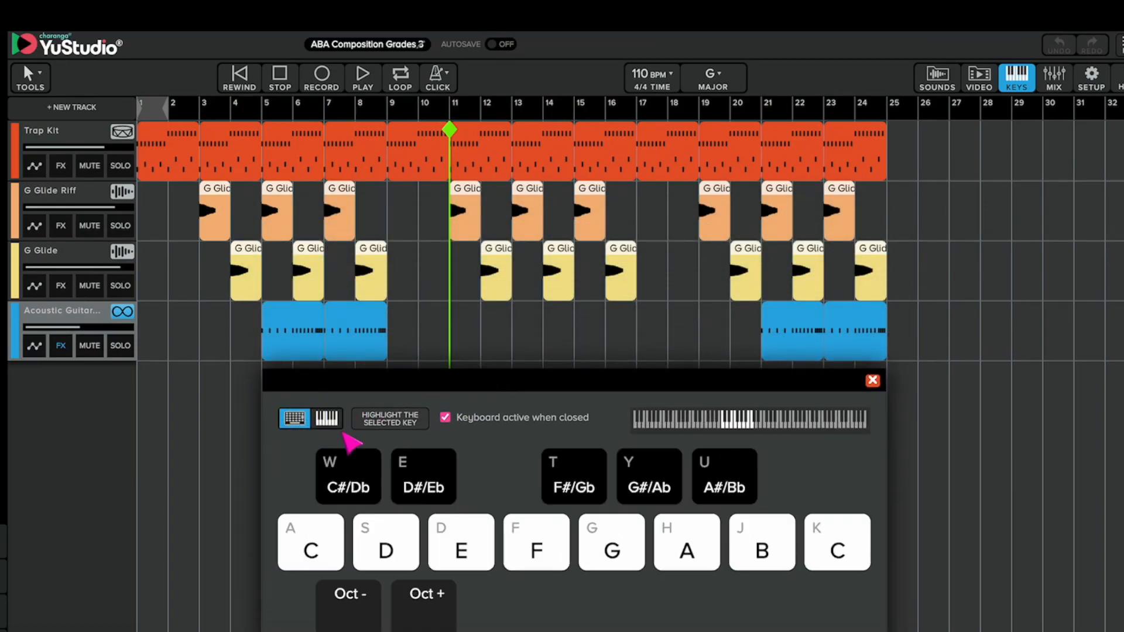
{"action": "left_click", "coordinate": [369, 426]}
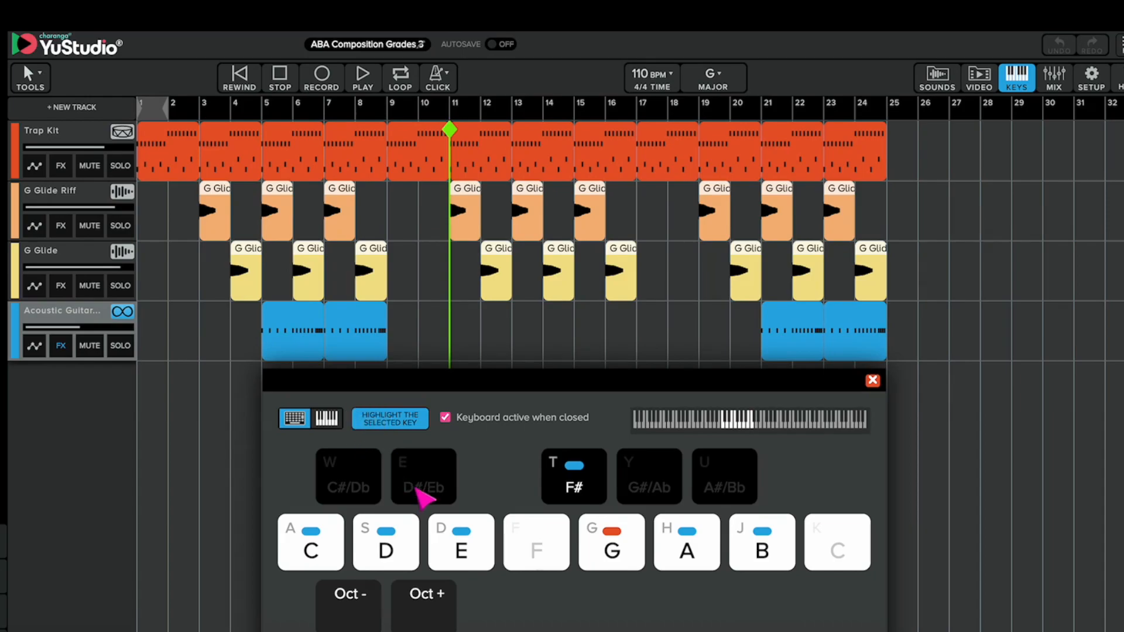
Step: Rehearse an Acoustic Guitar melody using only the notes D, E, G, A and B
{"action": "left_click", "coordinate": [386, 550]}
{"action": "left_click", "coordinate": [448, 550]}
{"action": "left_click", "coordinate": [603, 553]}
{"action": "left_click", "coordinate": [691, 556]}
{"action": "left_click", "coordinate": [761, 550]}
{"action": "key", "text": "s"}
{"action": "key", "text": "d"}
{"action": "key", "text": "g"}
{"action": "key", "text": "h"}
{"action": "key", "text": "j"}
{"action": "key", "text": "h"}
{"action": "key", "text": "d"}
{"action": "key", "text": "s"}
{"action": "key", "text": "d"}
{"action": "key", "text": "g"}
{"action": "key", "text": "h"}
{"action": "key", "text": "d"}
{"action": "key", "text": "s"}
Step: Record an improvised Acoustic Guitar melody with the notes D, E, G, A and B from bar 11 to about bar 19
{"action": "left_click", "coordinate": [339, 87]}
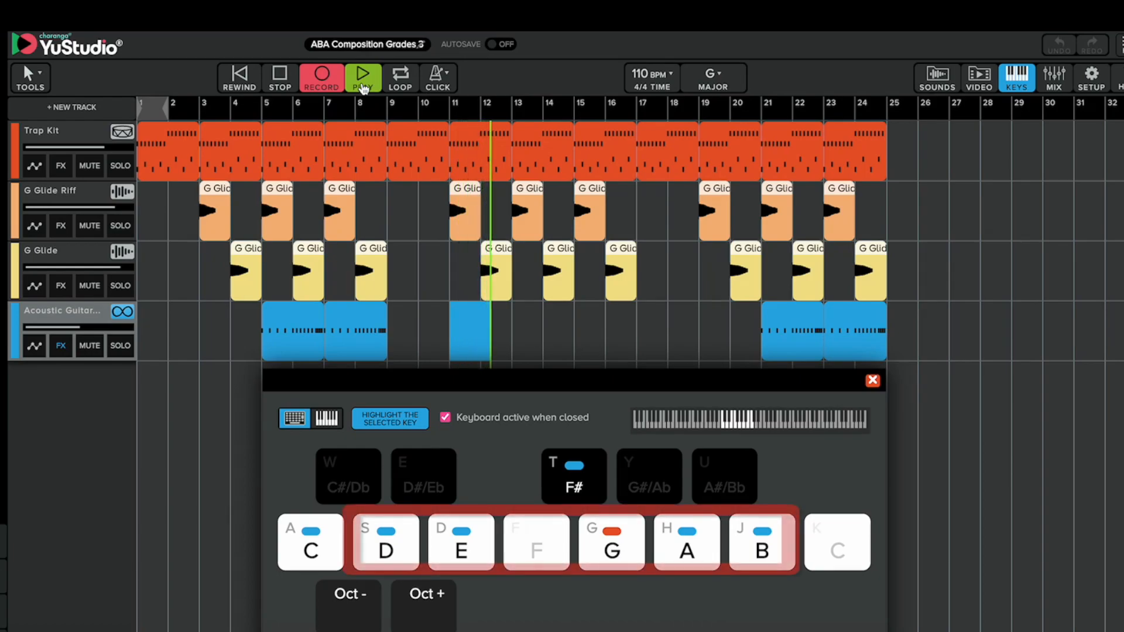
{"action": "key", "text": "g"}
{"action": "key", "text": "h"}
{"action": "key", "text": "g"}
{"action": "key", "text": "j"}
{"action": "key", "text": "d"}
{"action": "key", "text": "s"}
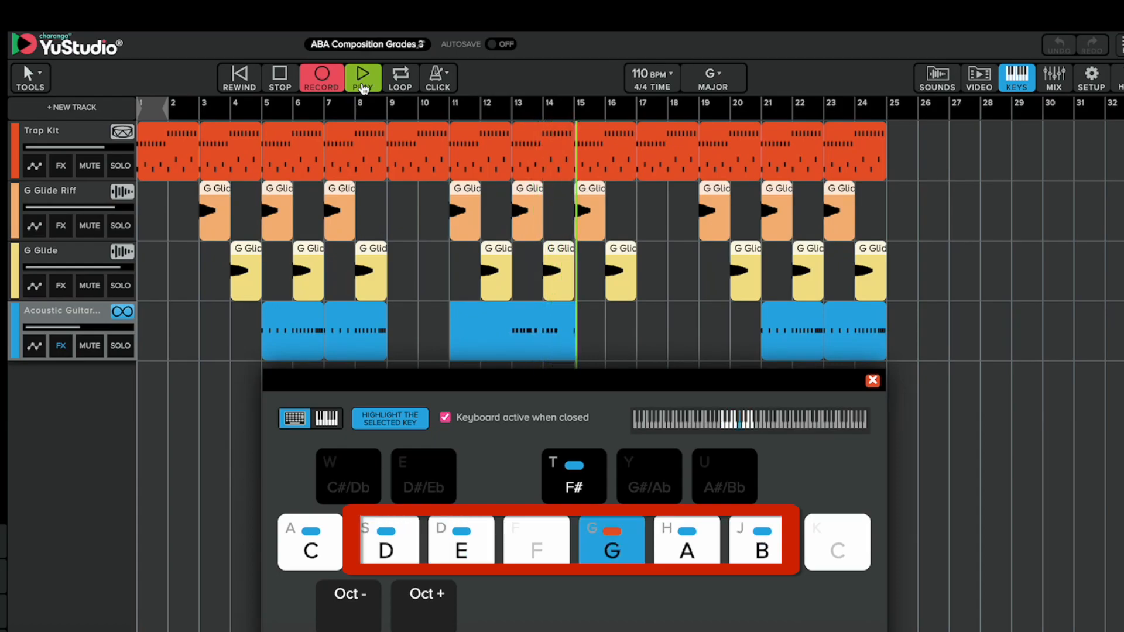
{"action": "key", "text": "g"}
{"action": "key", "text": "j"}
{"action": "key", "text": "j"}
{"action": "key", "text": "h"}
{"action": "key", "text": "h"}
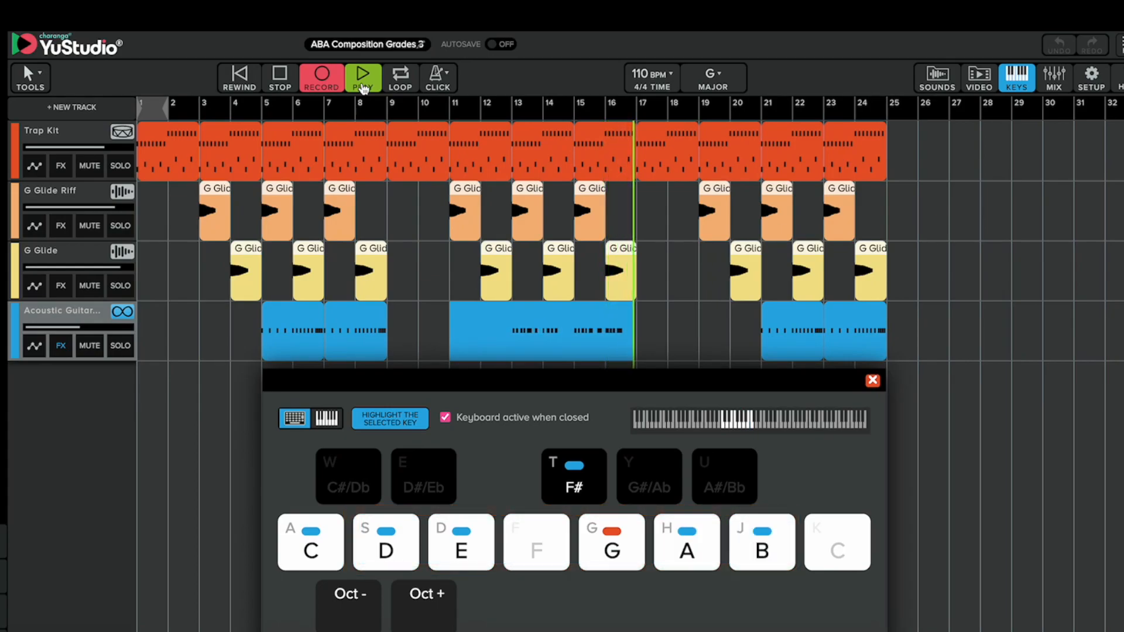
{"action": "key", "text": "h"}
{"action": "key", "text": "h"}
{"action": "key", "text": "g"}
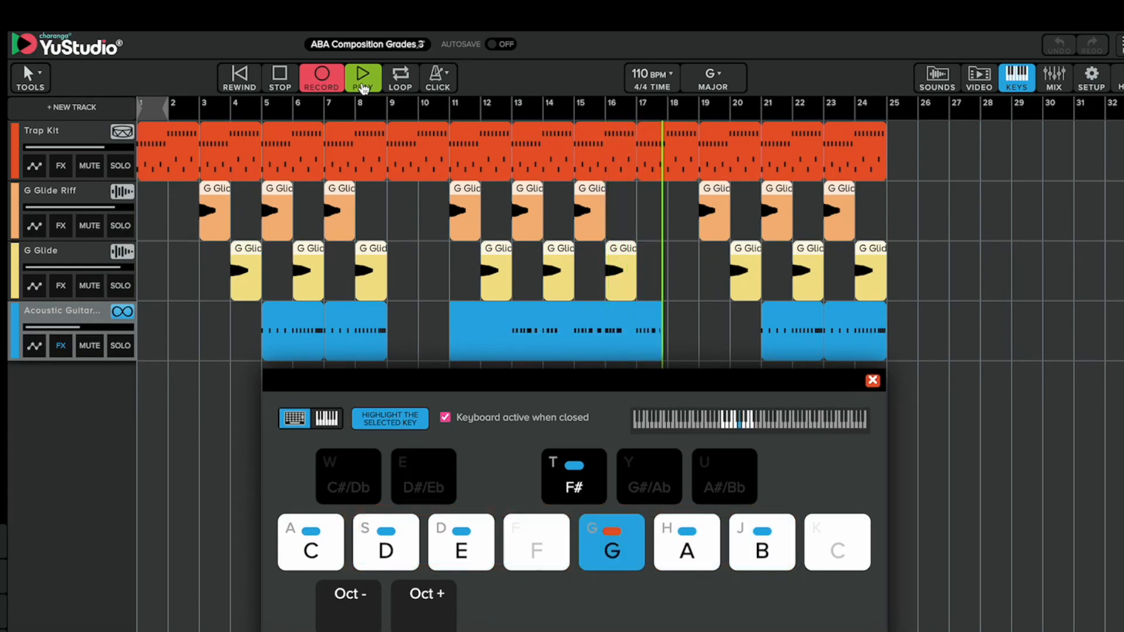
{"action": "key", "text": "g"}
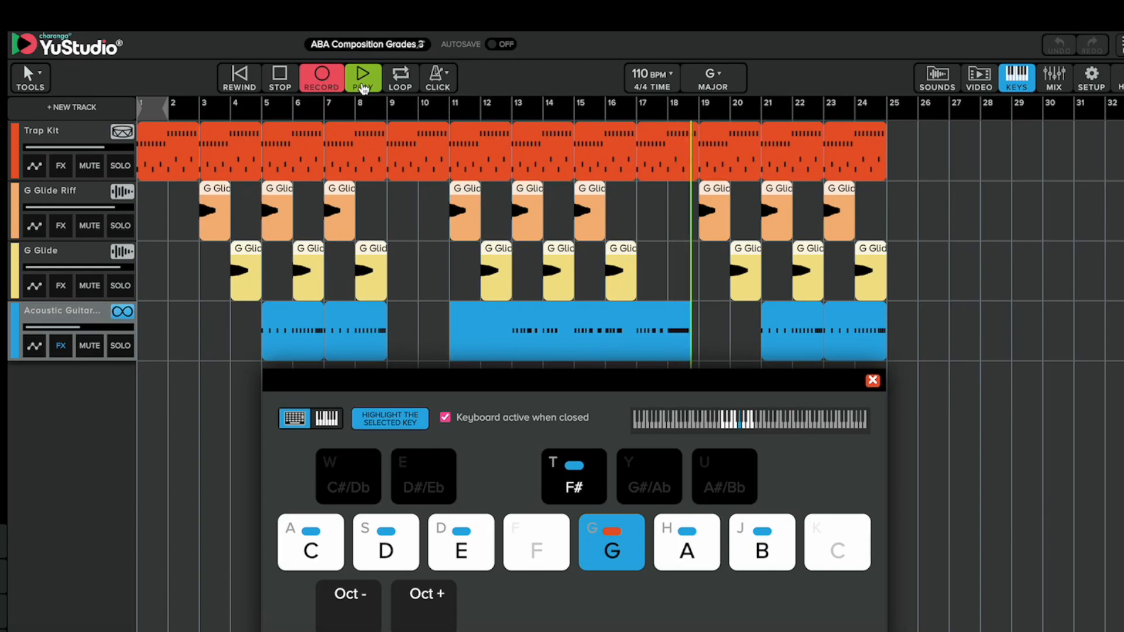
{"action": "left_click", "coordinate": [280, 76]}
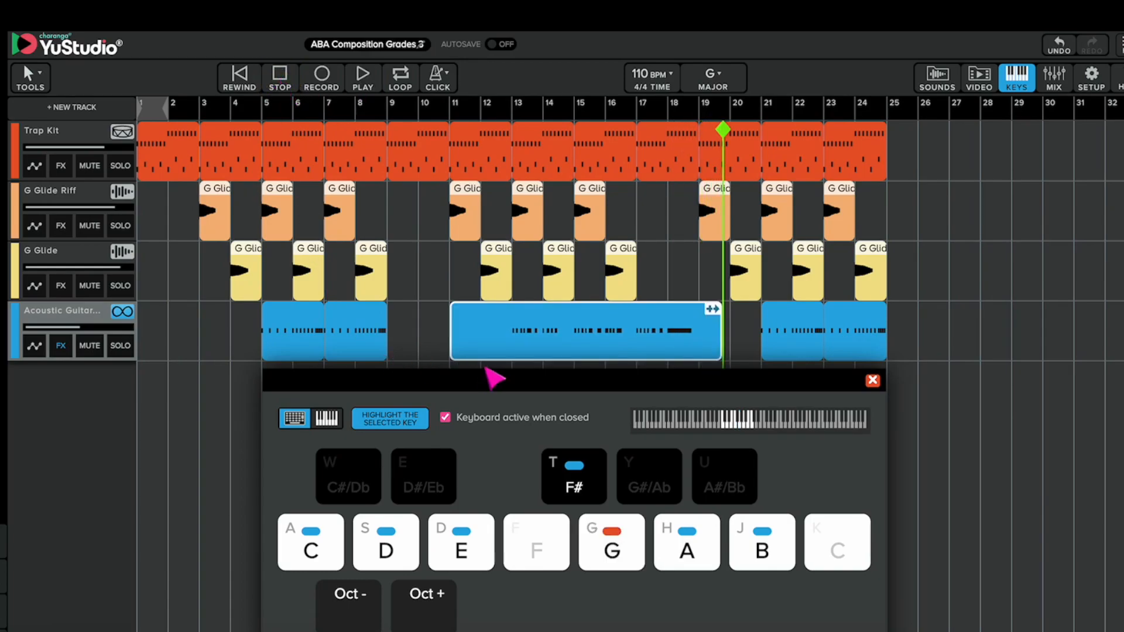
Step: Shape the volume automation of the Acoustic Guitar track by adjusting its point at bar 11
{"action": "left_click_drag", "start_coordinate": [450, 391], "coordinate": [449, 390]}
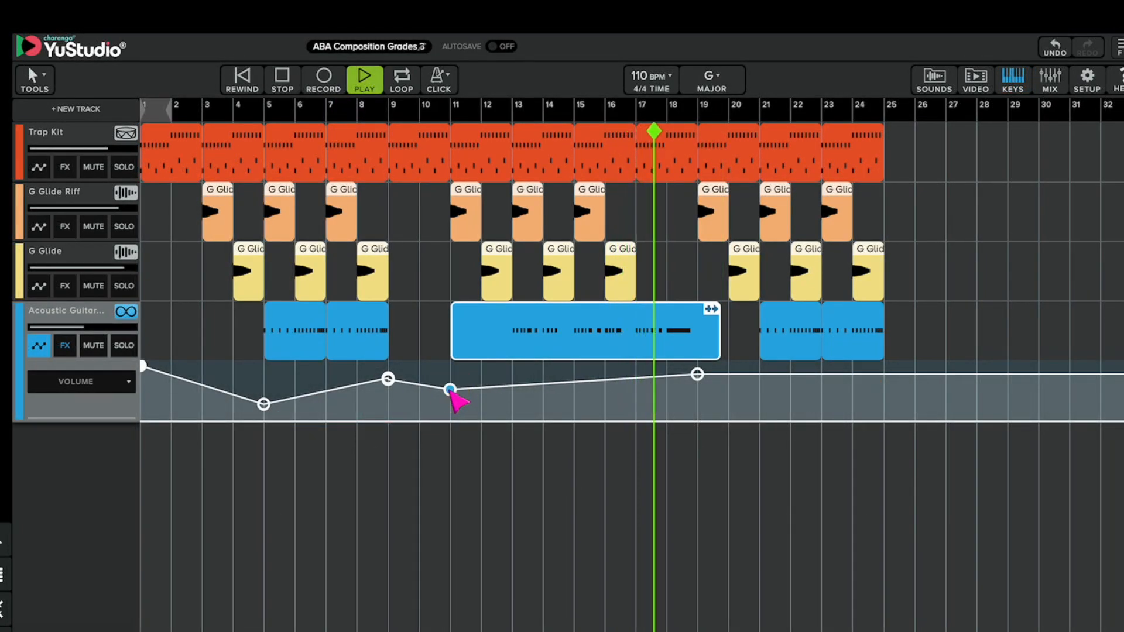